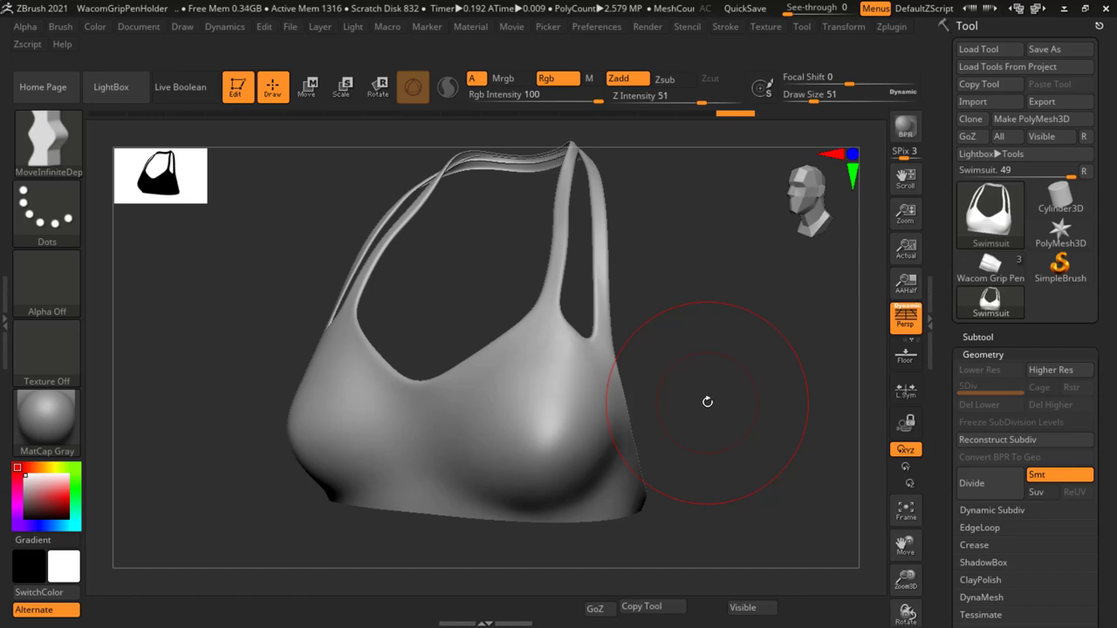
Step: Rotate the swimsuit top and browse the available tool models, then return to the model
mouse_move(707, 402)
mouse_down()
mouse_move(641, 327)
mouse_move(645, 337)
mouse_up()
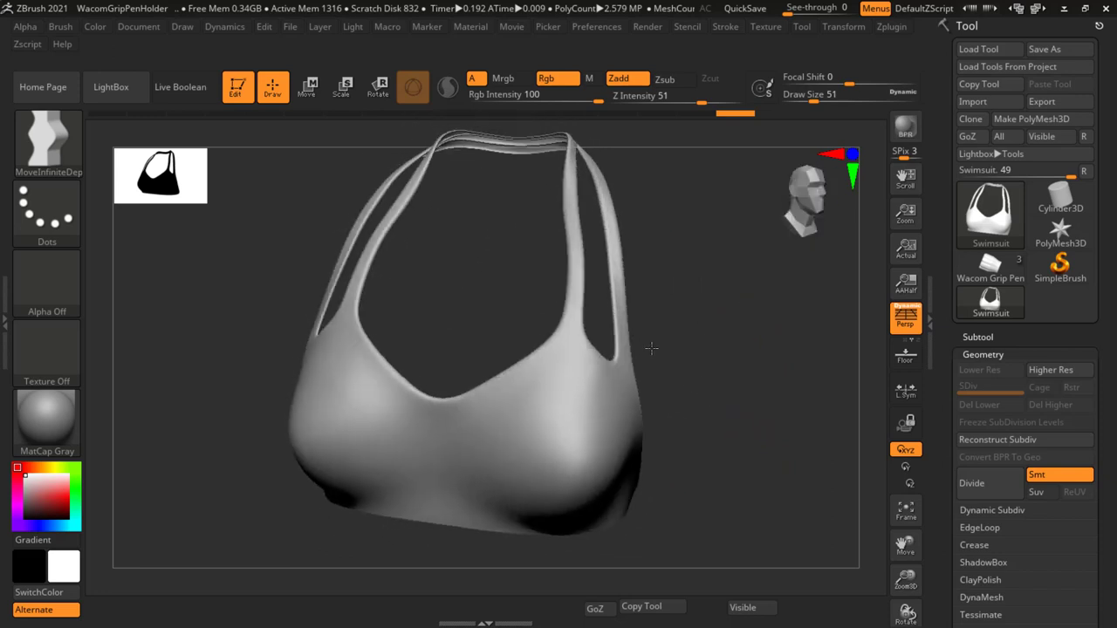
click(111, 88)
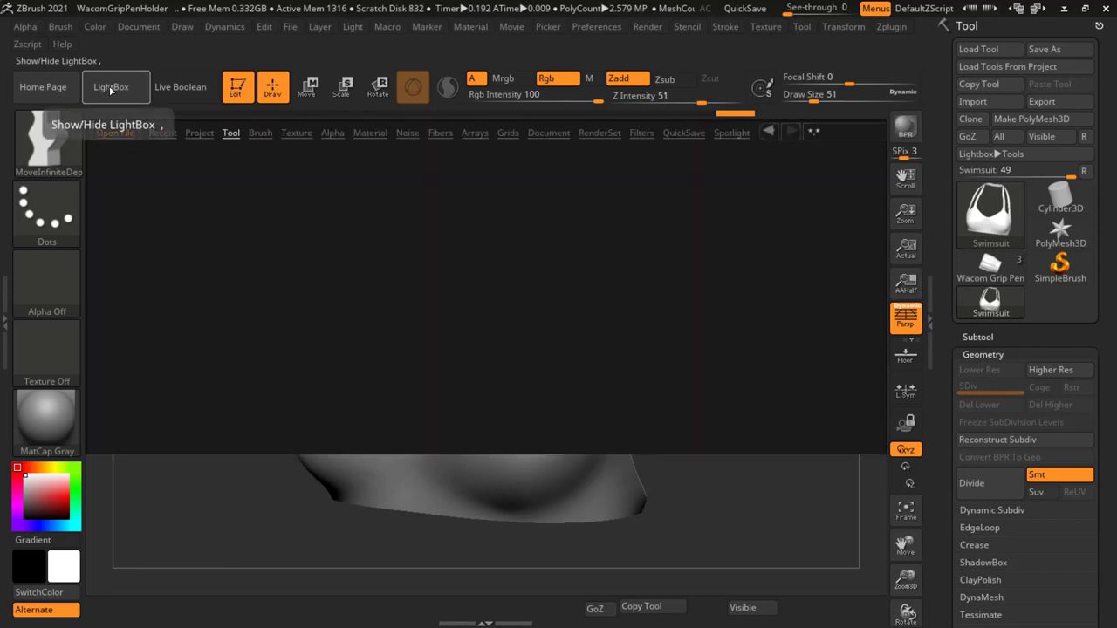
click(230, 133)
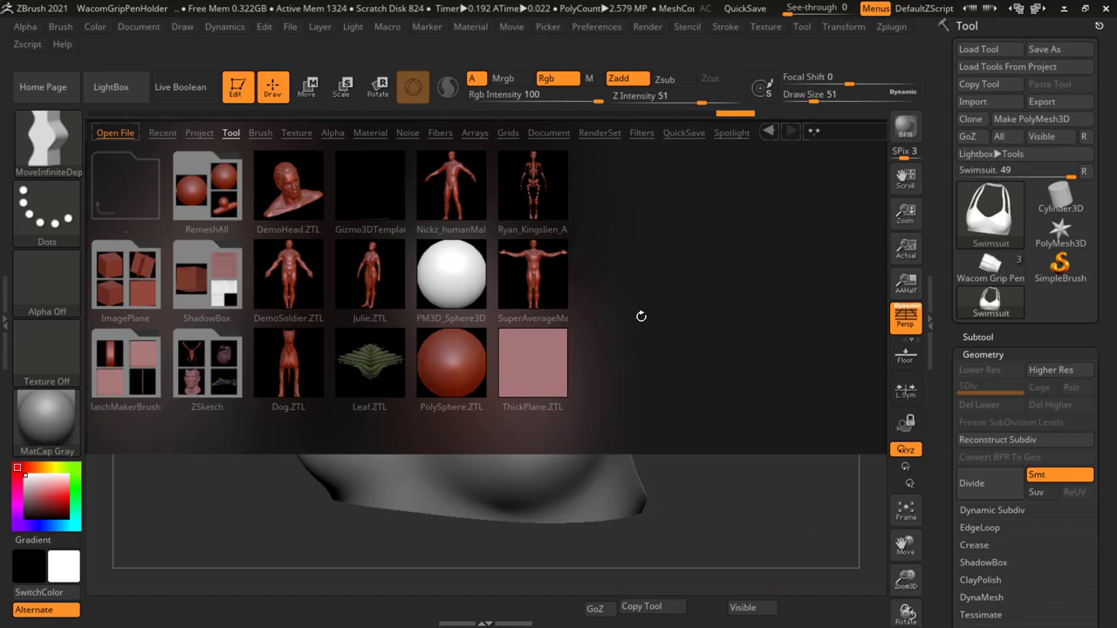
click(110, 88)
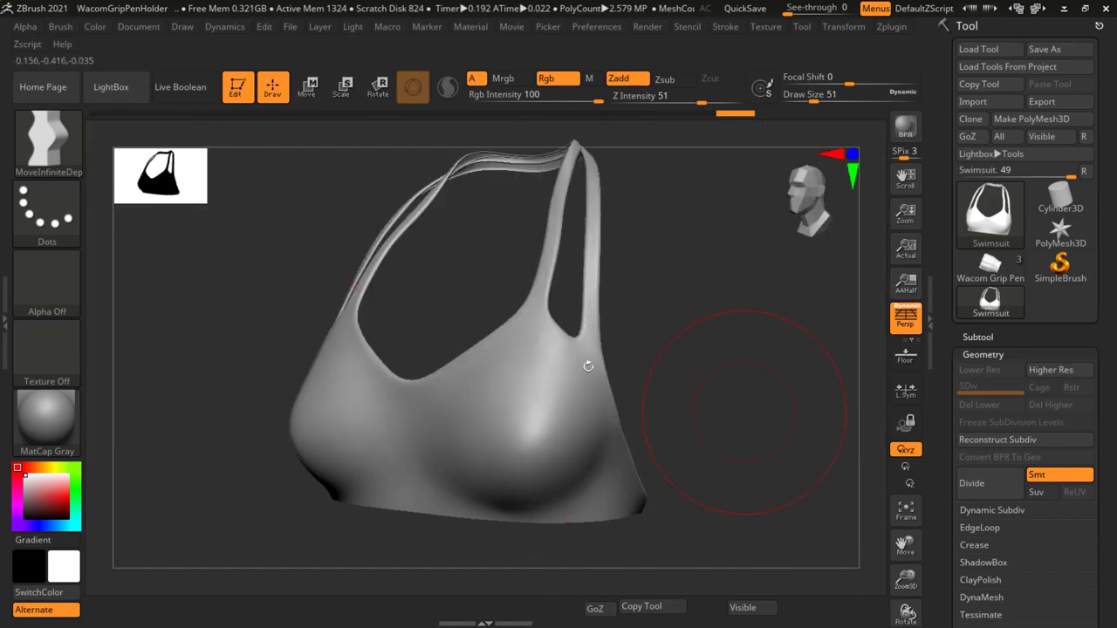
Step: Turn the top to face front and list the sculpting brushes starting with M
mouse_move(658, 369)
mouse_down()
mouse_move(759, 375)
mouse_move(666, 378)
mouse_move(691, 370)
mouse_up()
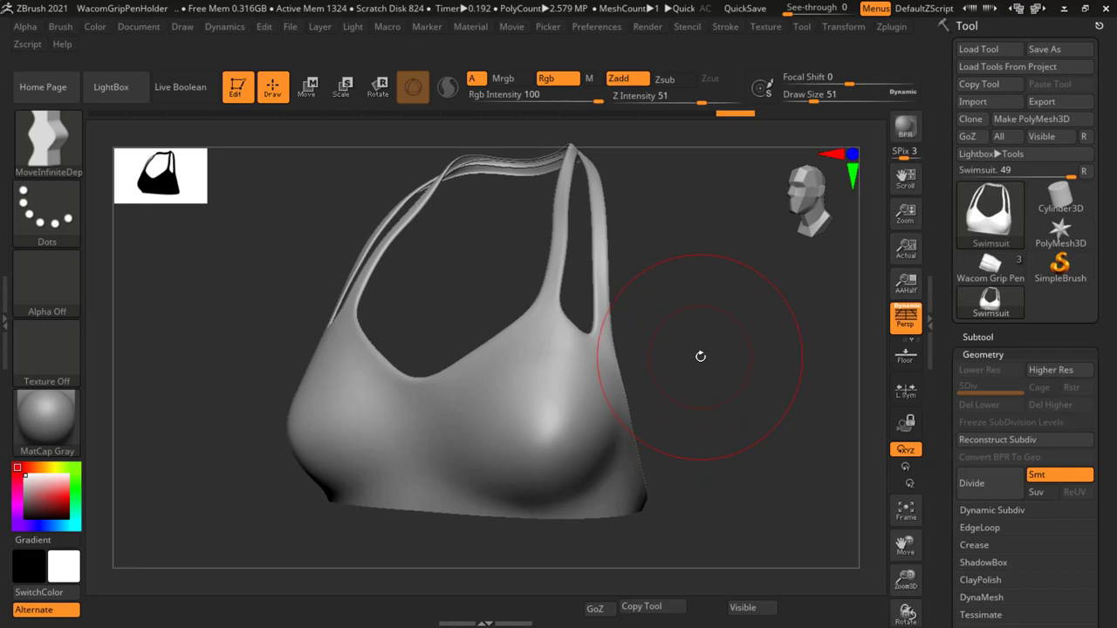
drag(700, 356, 692, 362)
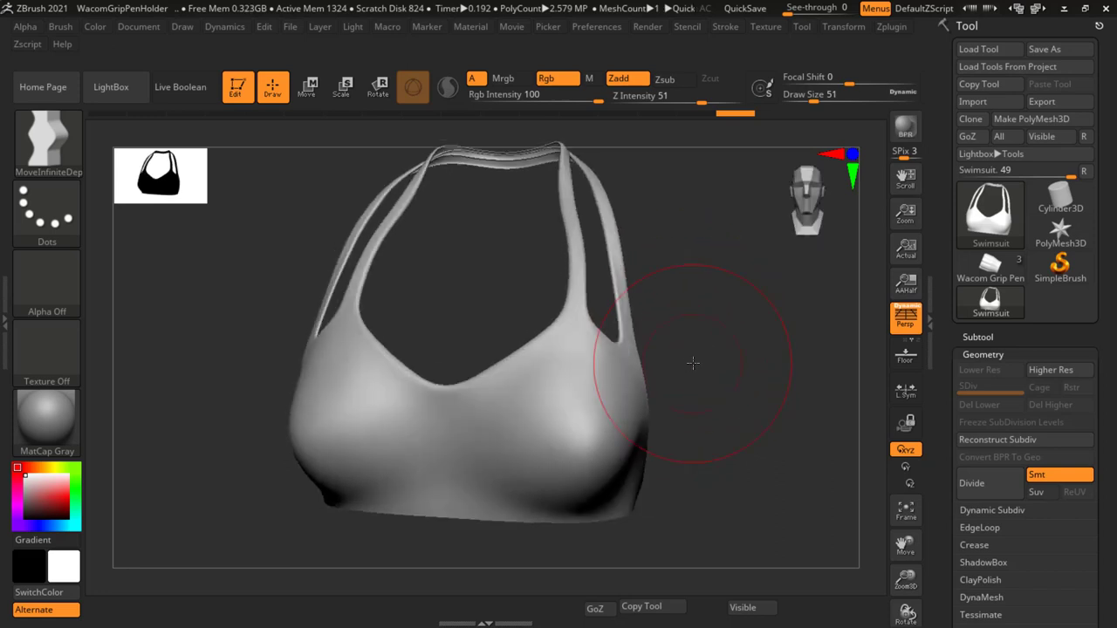
key(b)
key(m)
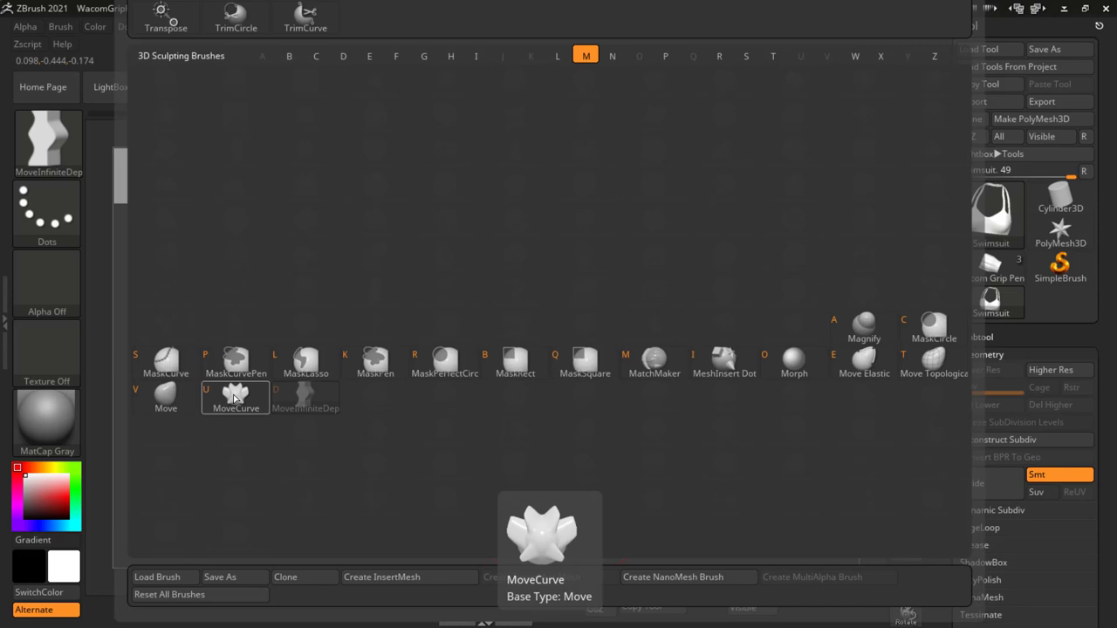
Step: Select MoveCurve, zoom in on the cups, and drop Draw Size from 51 to 3
click(235, 399)
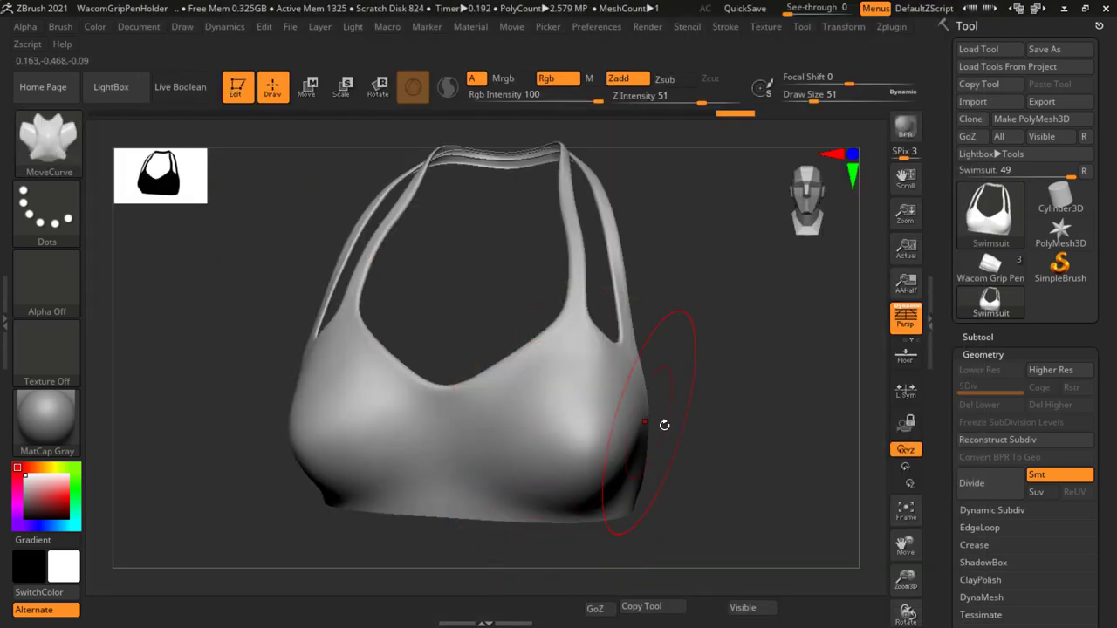
mouse_move(719, 390)
mouse_down()
mouse_move(716, 379)
mouse_move(752, 458)
mouse_move(668, 300)
mouse_up()
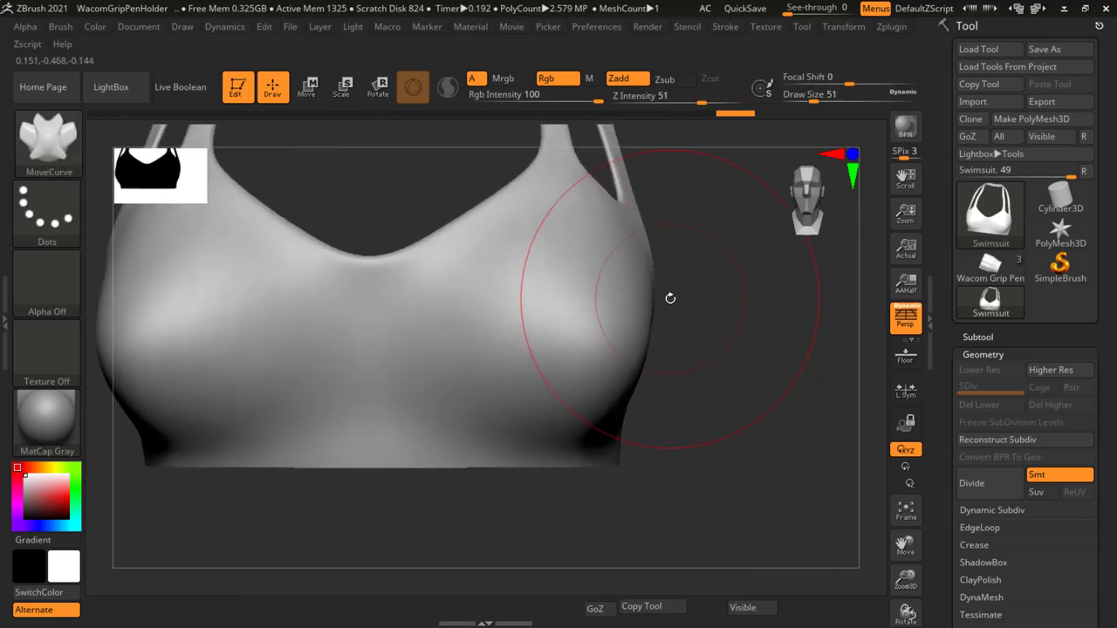
drag(813, 102, 802, 101)
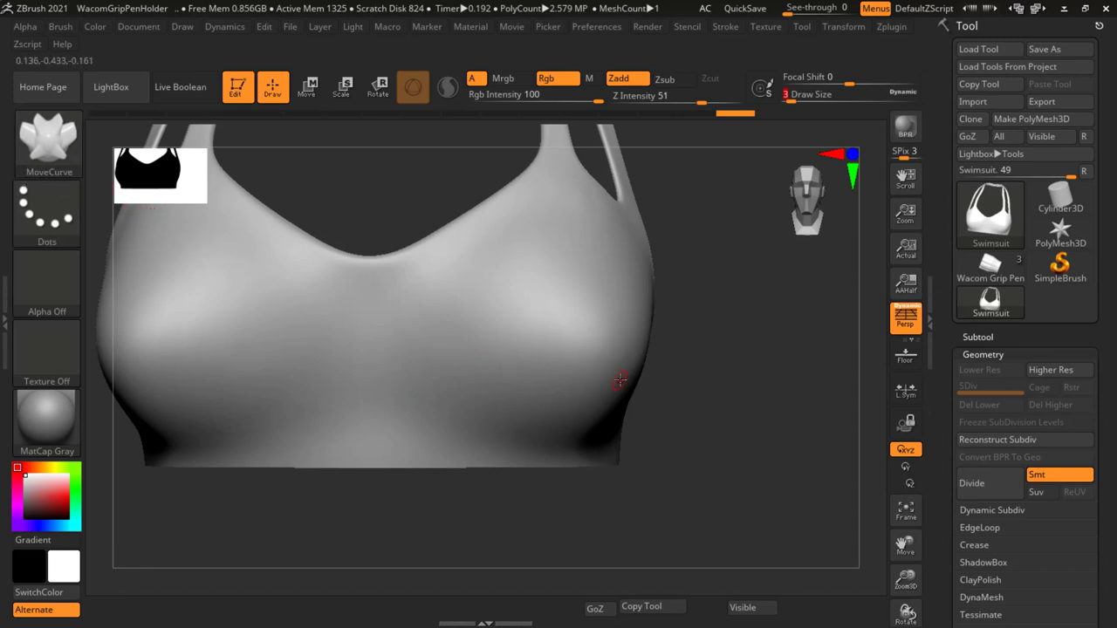
key(b)
key(m)
key(v)
key(s)
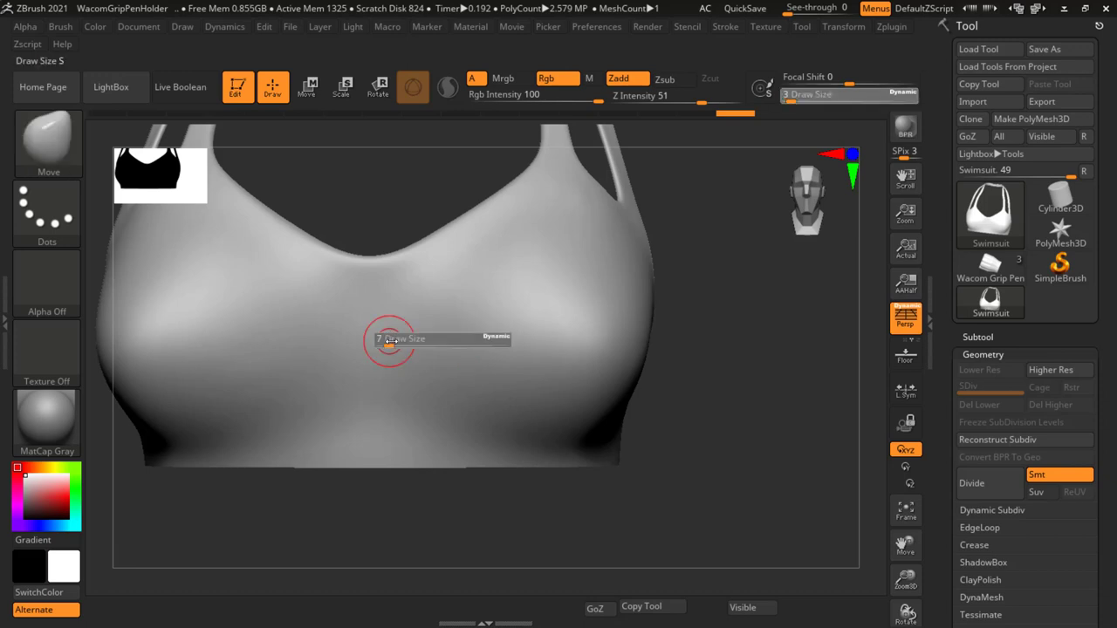
drag(387, 342, 391, 344)
drag(448, 310, 389, 311)
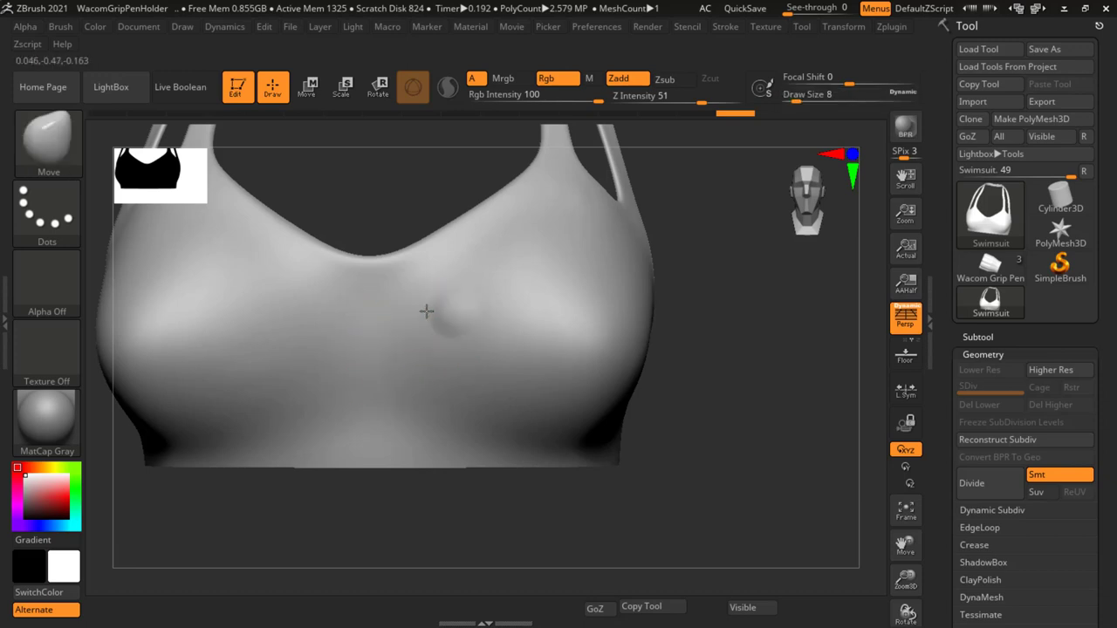
drag(278, 322, 351, 319)
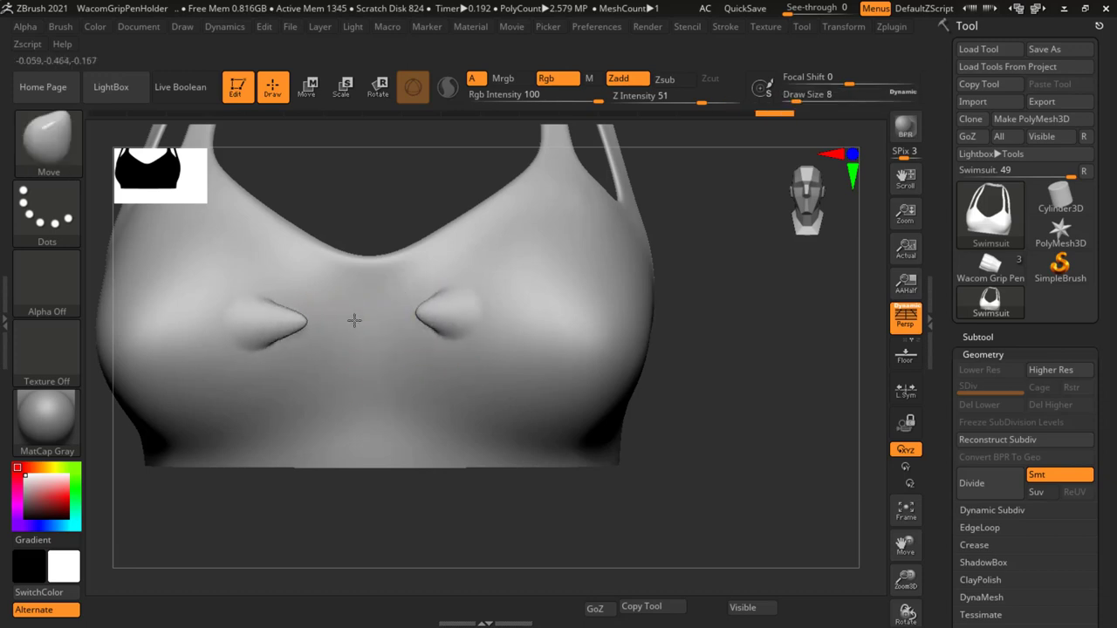
drag(441, 381, 384, 386)
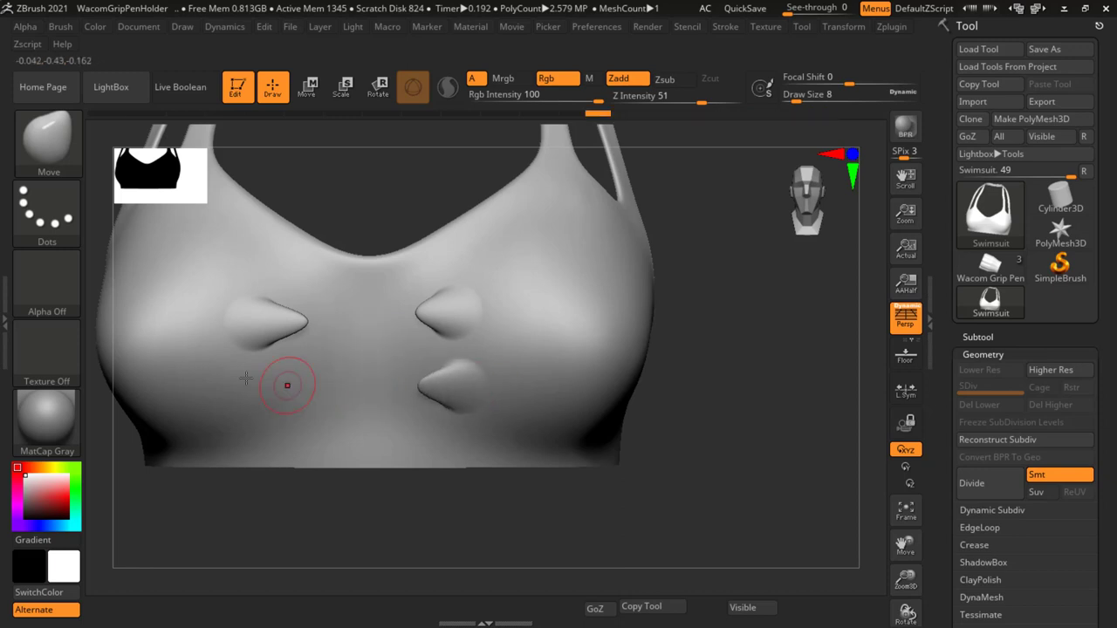
drag(249, 387, 337, 387)
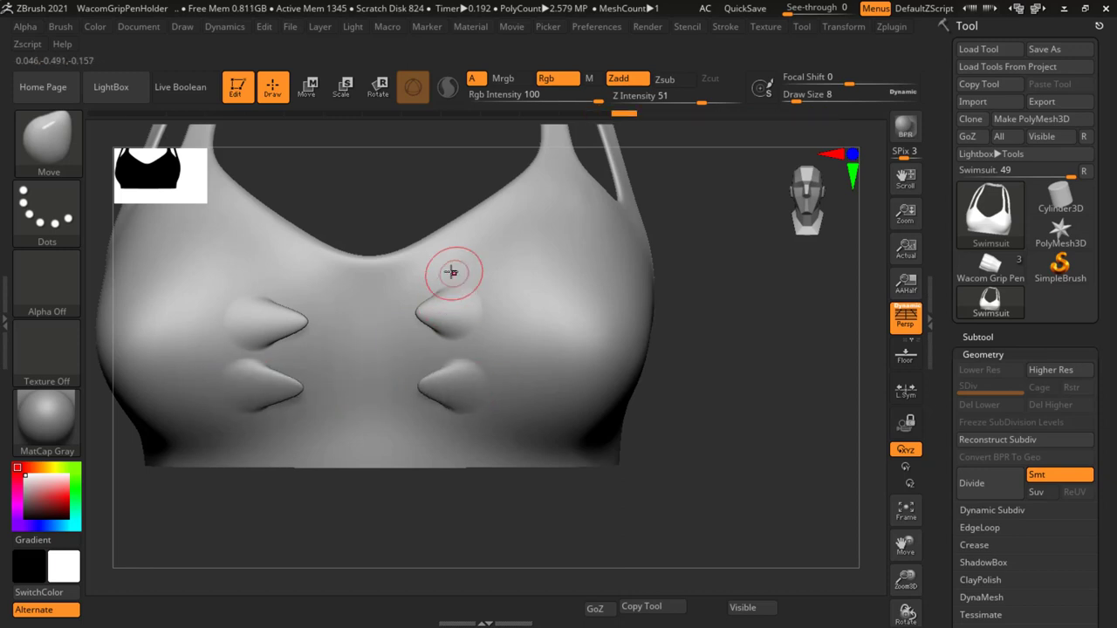
drag(444, 264, 395, 266)
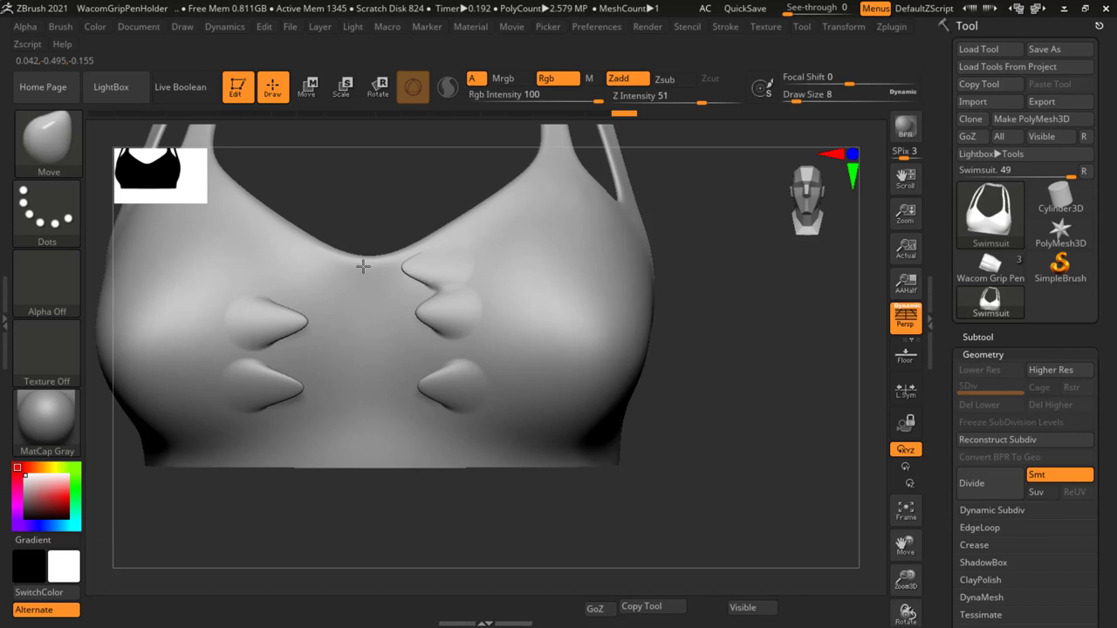
drag(252, 257, 296, 262)
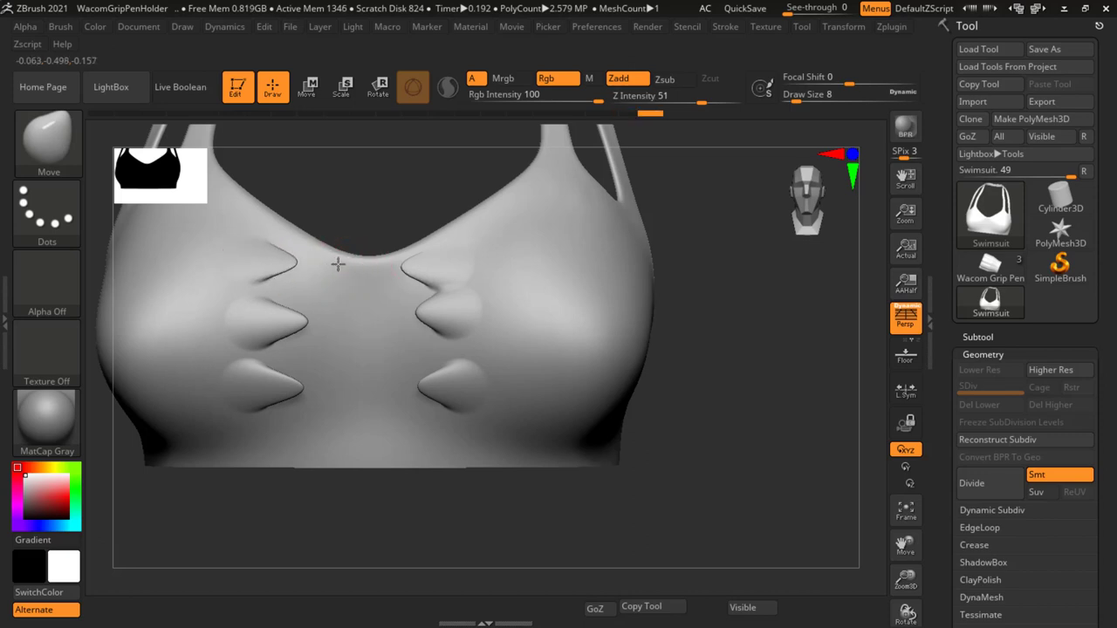
mouse_move(393, 295)
mouse_down()
mouse_move(358, 288)
mouse_move(342, 302)
mouse_up()
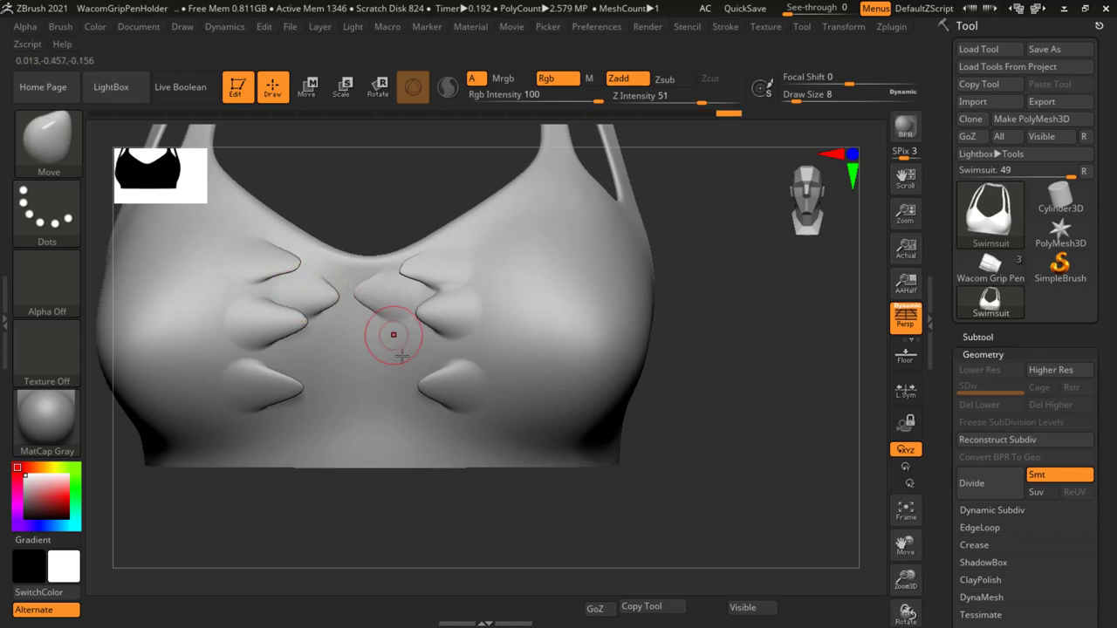
drag(403, 358, 365, 360)
drag(288, 356, 337, 363)
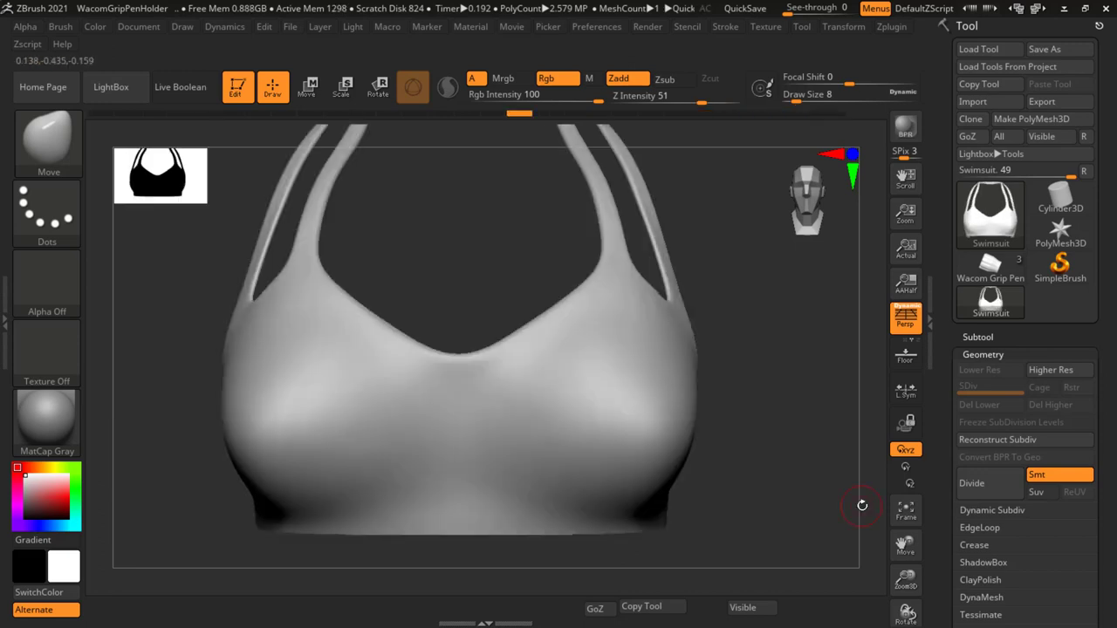
key(b)
Step: Reselect MoveCurve through the C and M brush filters and zoom out to frame the whole top
key(c)
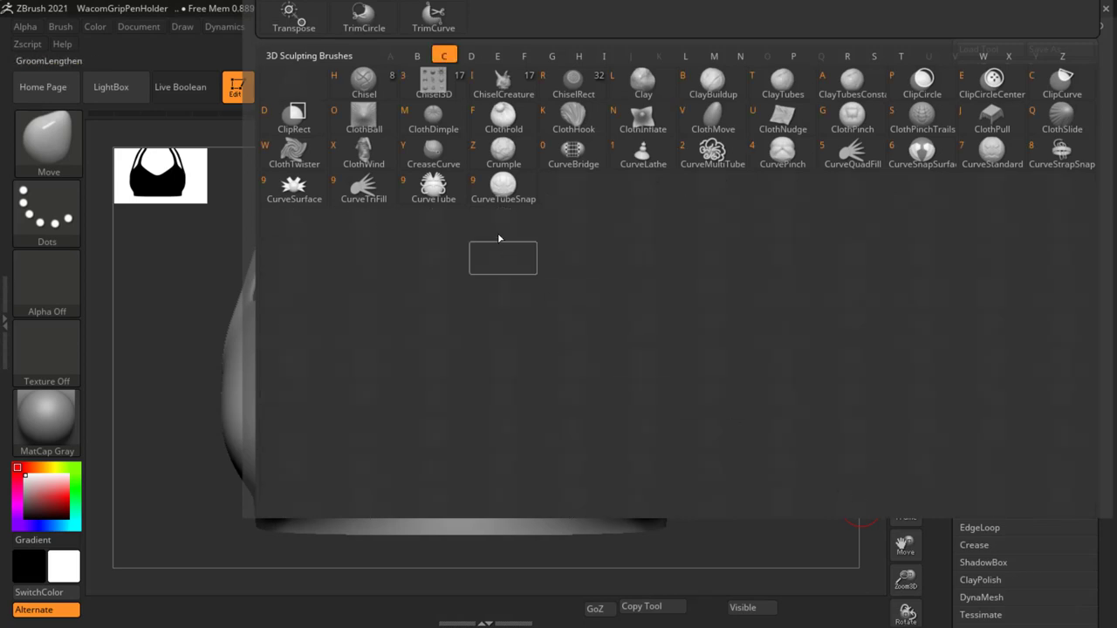
key(m)
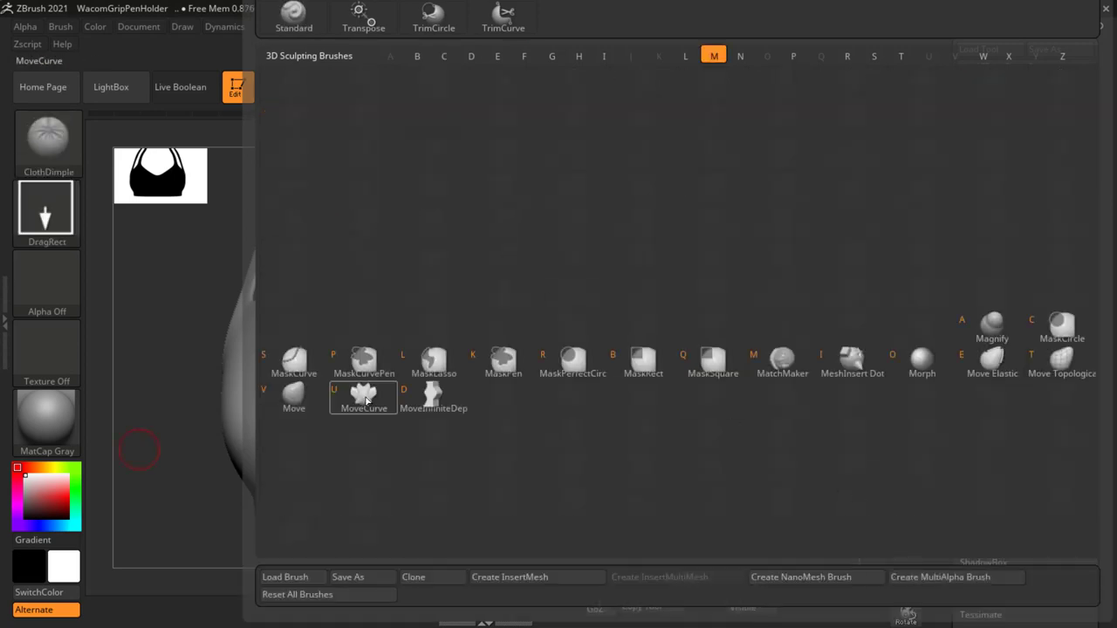
click(365, 400)
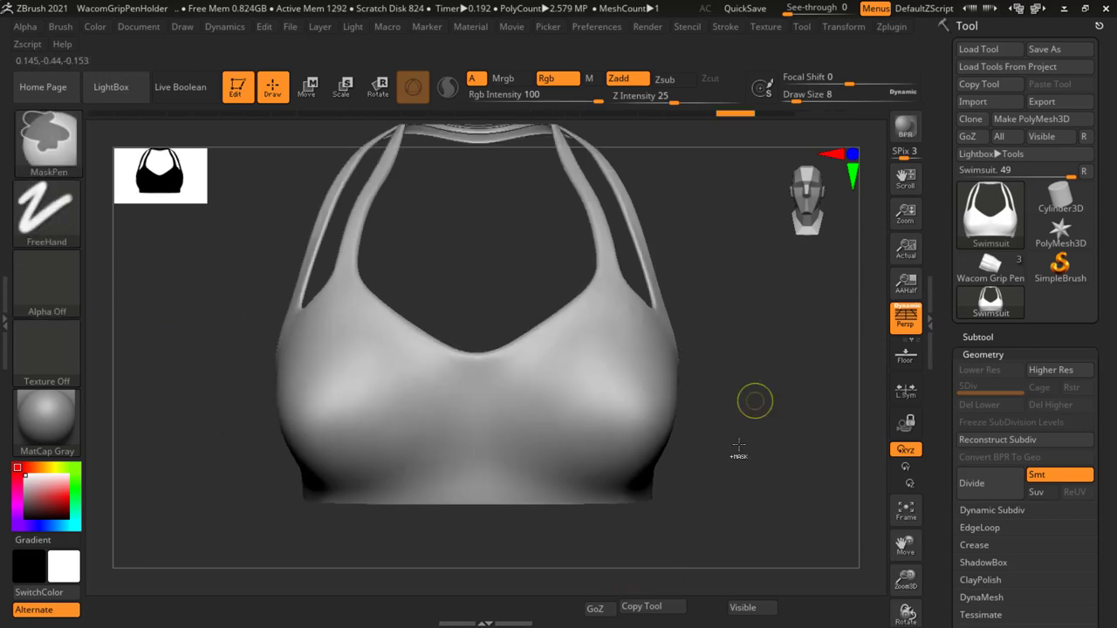
alt+drag(753, 399, 740, 524)
mouse_move(376, 284)
mouse_down()
mouse_move(598, 284)
mouse_move(593, 259)
mouse_move(608, 261)
mouse_up()
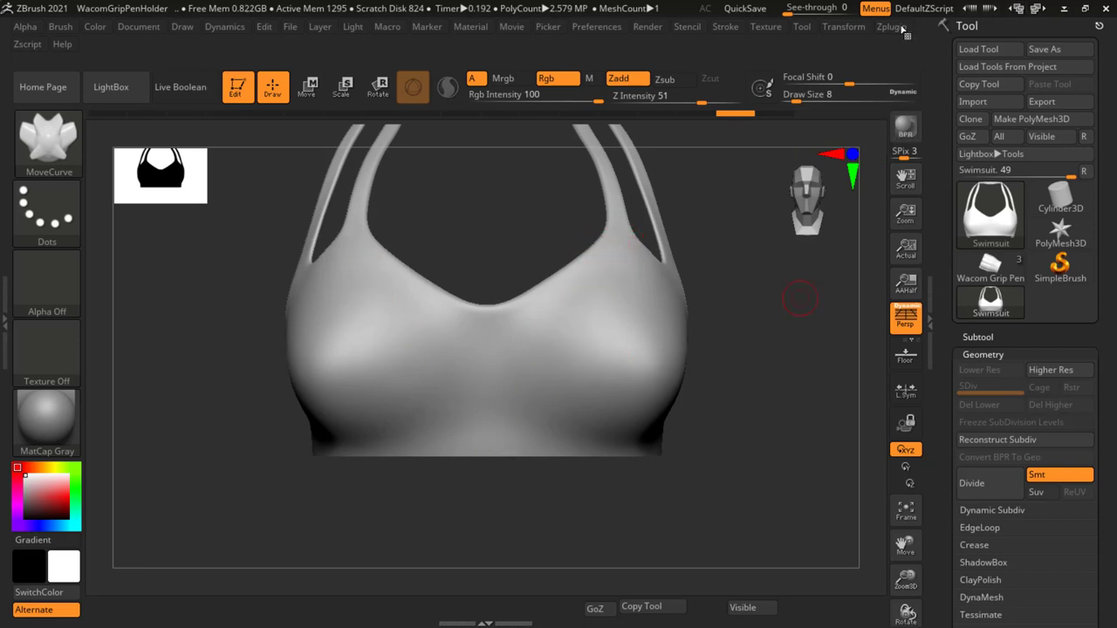
click(845, 28)
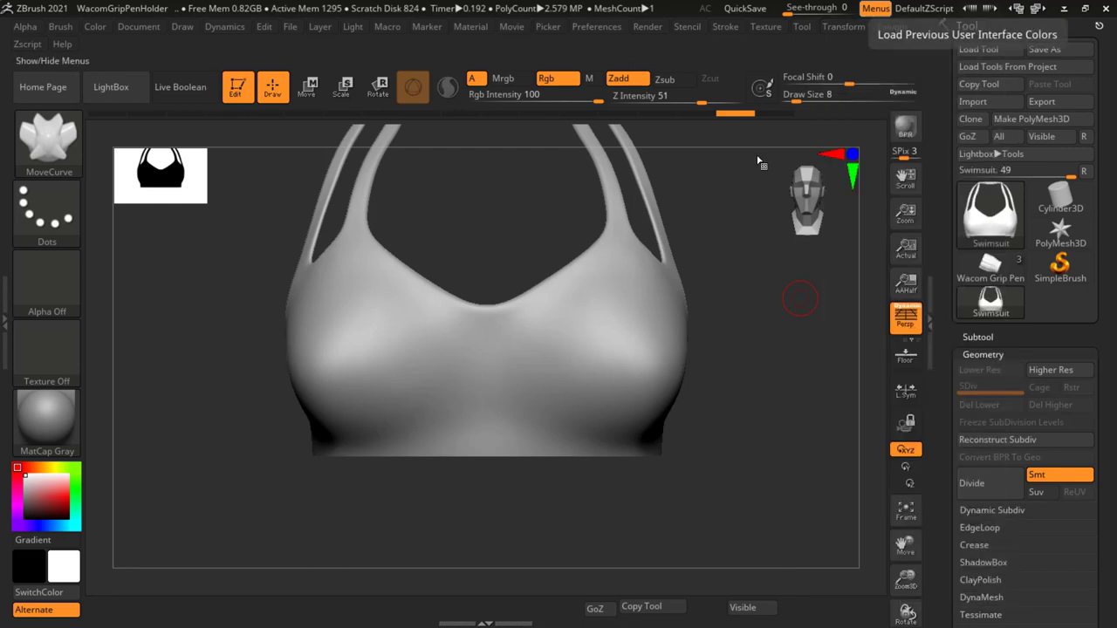
Step: Draw a MoveCurve ridge from the right strap down to the bottom centre and apply it
drag(617, 238, 615, 254)
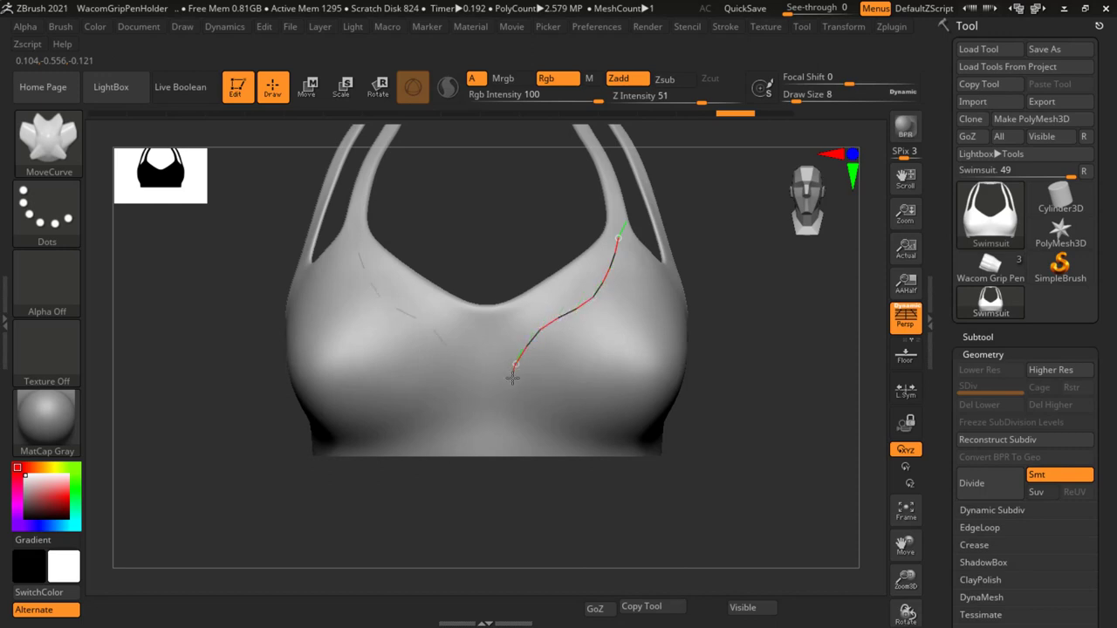
drag(602, 482, 580, 479)
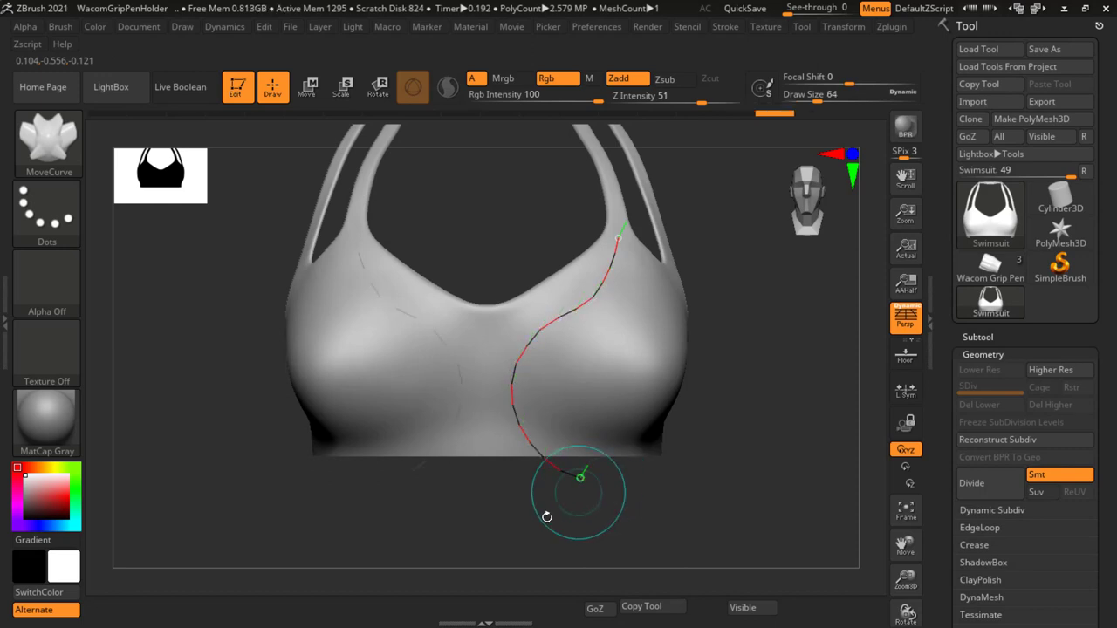
mouse_move(763, 381)
alt+mouse_down()
mouse_move(751, 391)
mouse_move(760, 399)
mouse_move(738, 284)
mouse_move(711, 353)
alt+mouse_up()
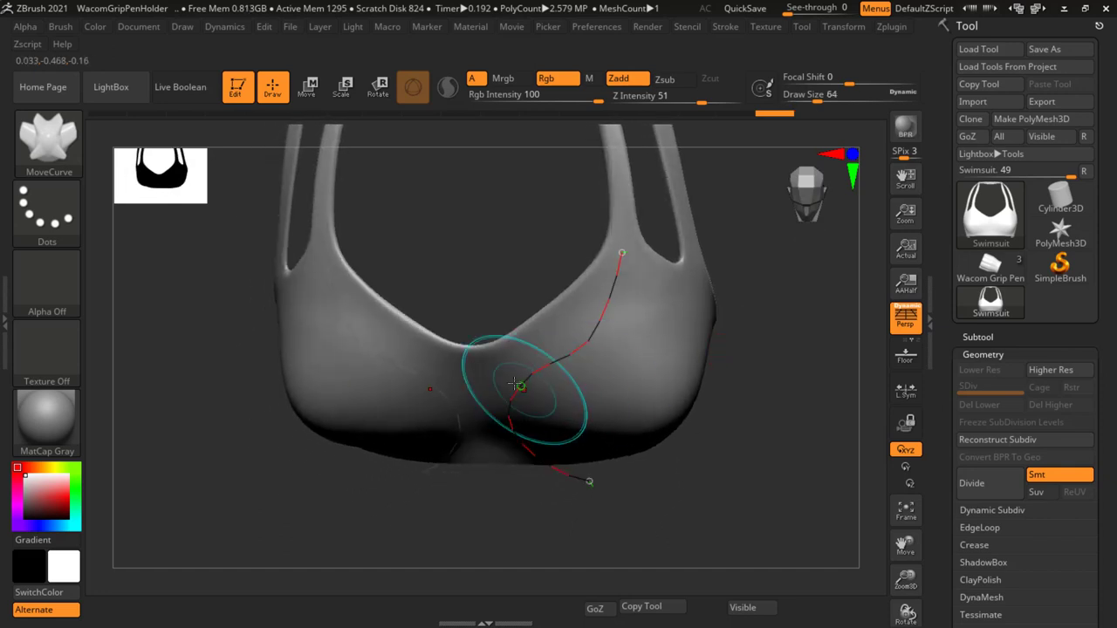
click(567, 358)
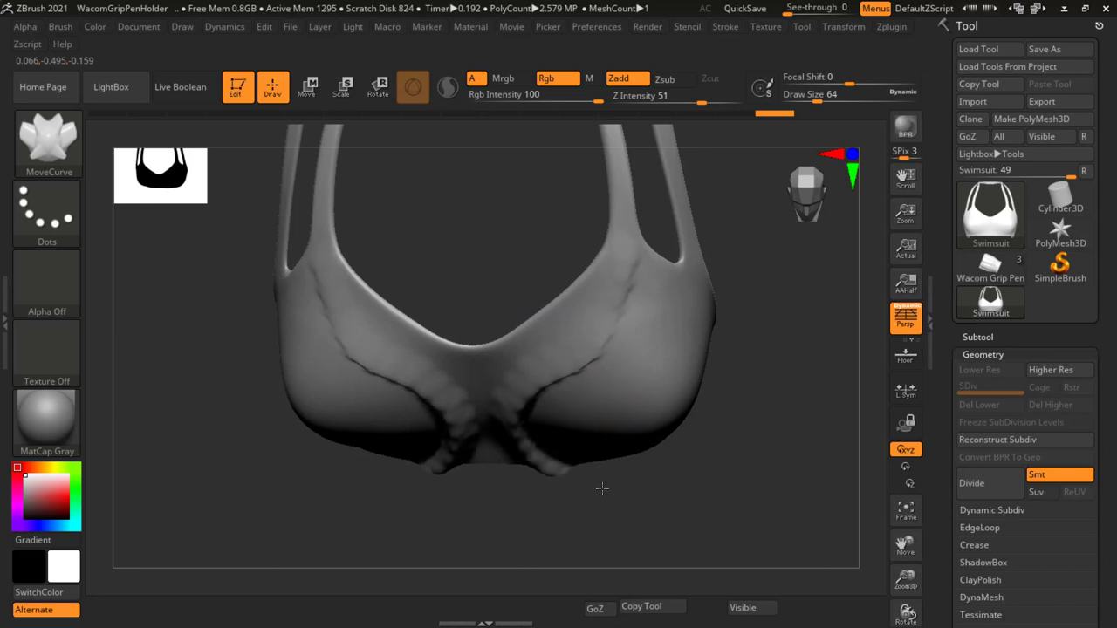
Step: Redo the crease strokes to rebuild thicker, longer braided ridges at Draw Size 14, checking from the side
key(ctrl+z)
drag(673, 503, 698, 408)
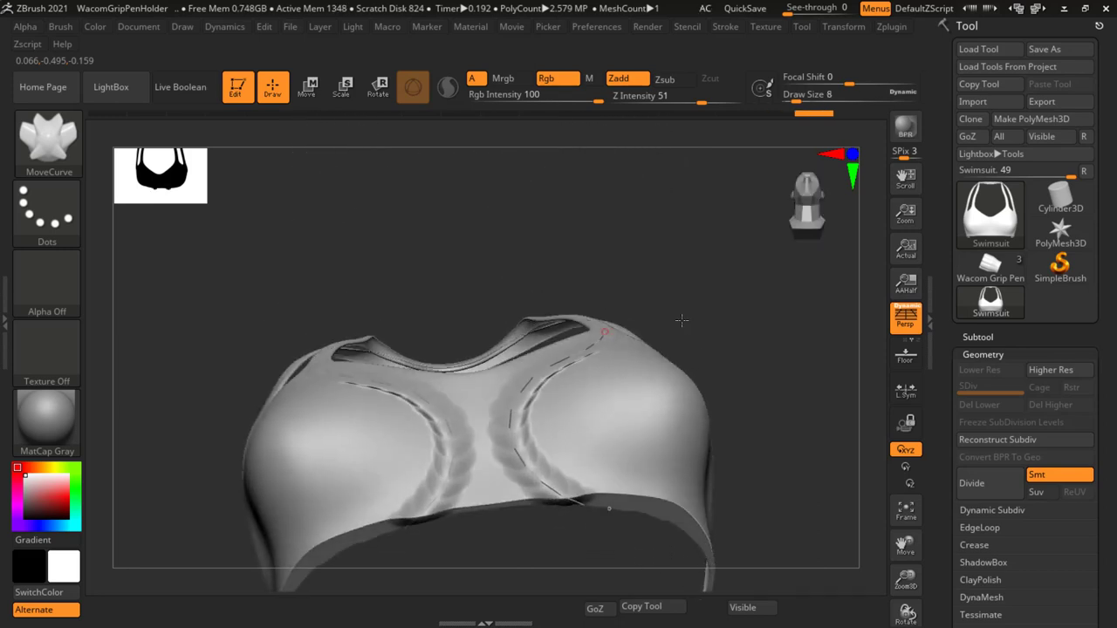
key(ctrl+shift+z)
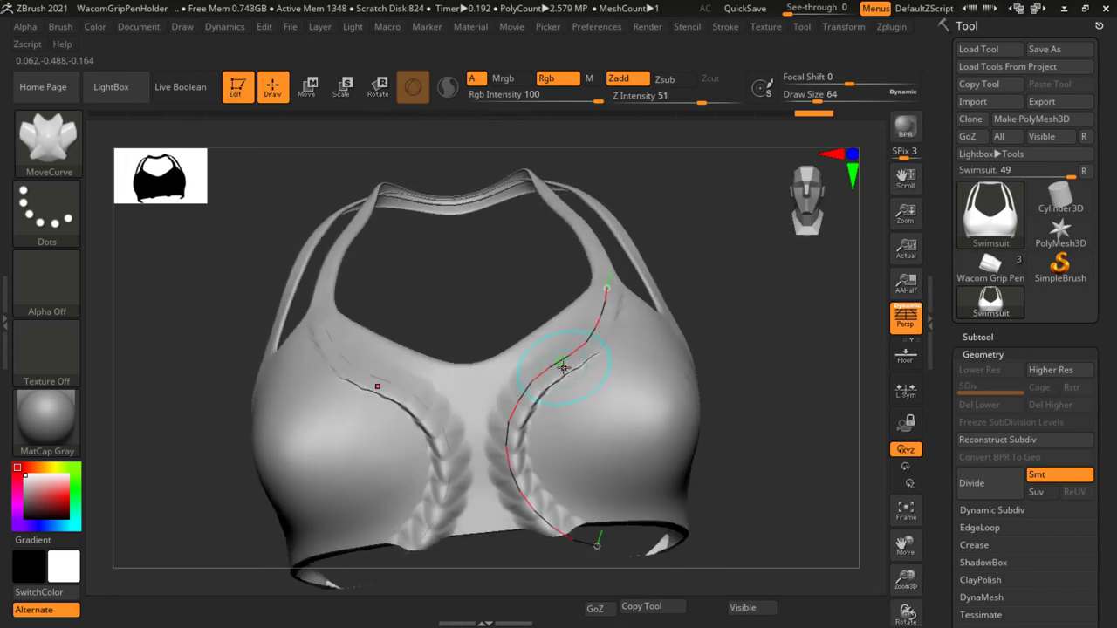
key(ctrl+z)
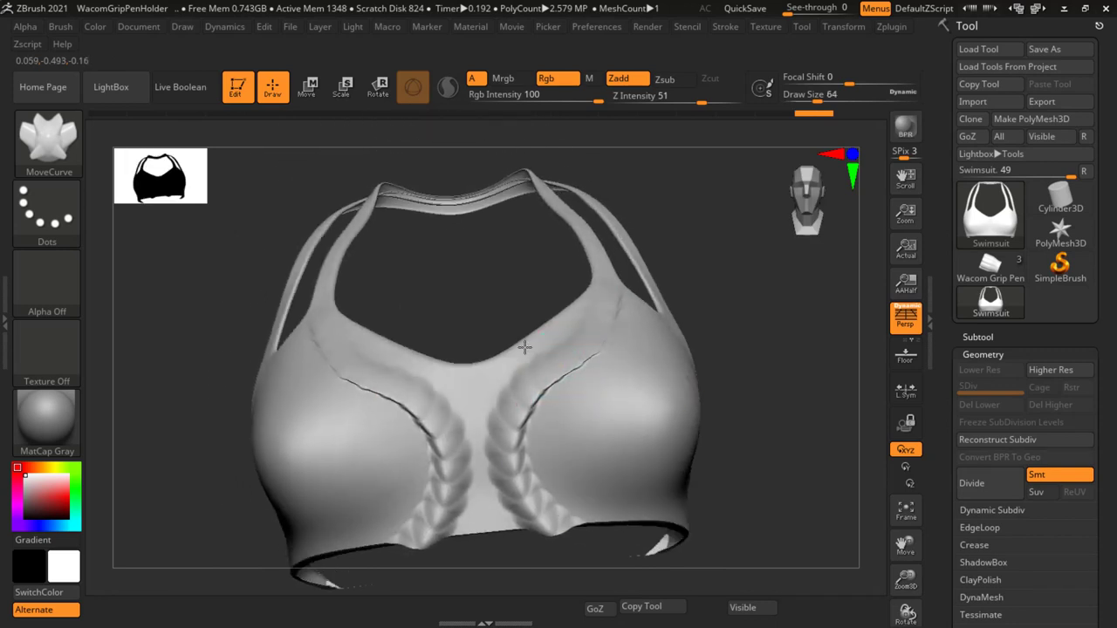
key(ctrl+shift+z)
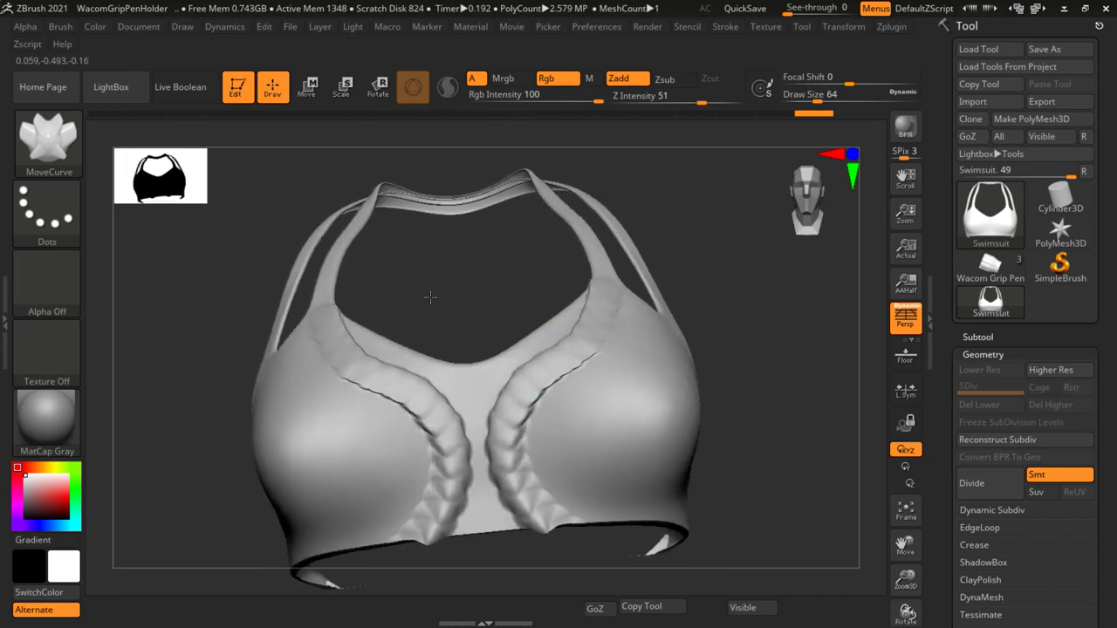
drag(753, 393, 673, 349)
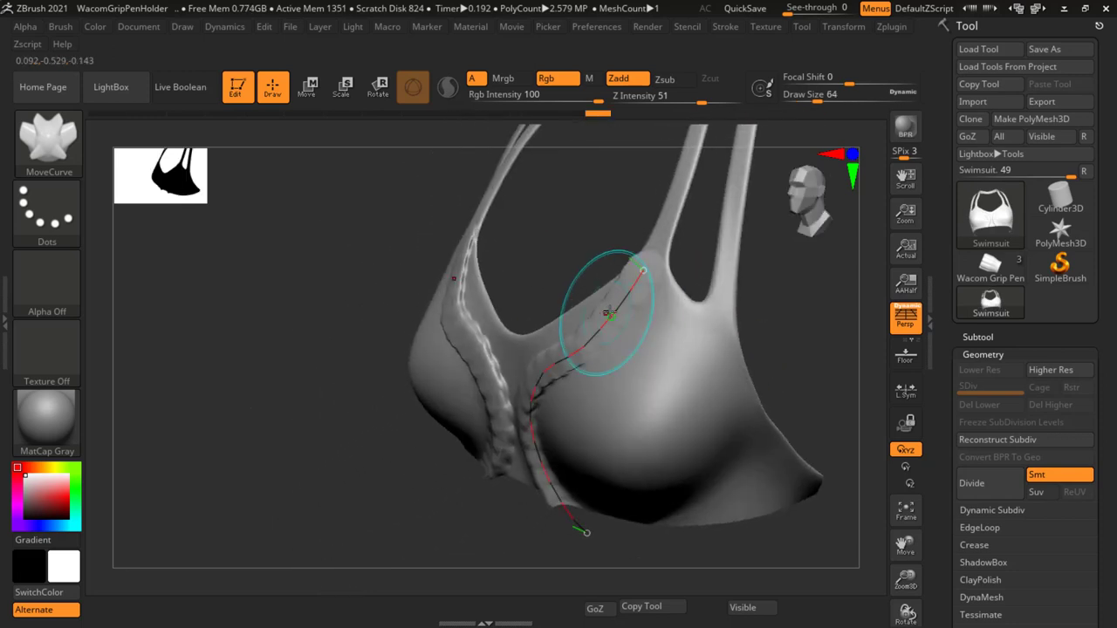
key(ctrl+shift+z)
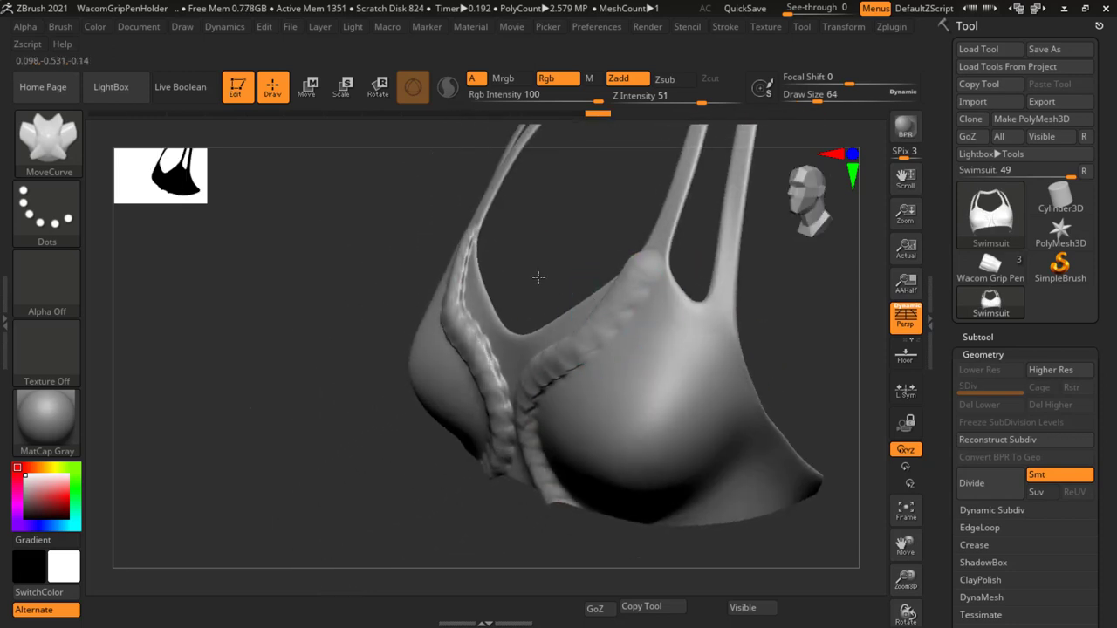
mouse_move(568, 289)
mouse_down()
mouse_move(629, 277)
mouse_move(540, 302)
mouse_move(547, 314)
mouse_up()
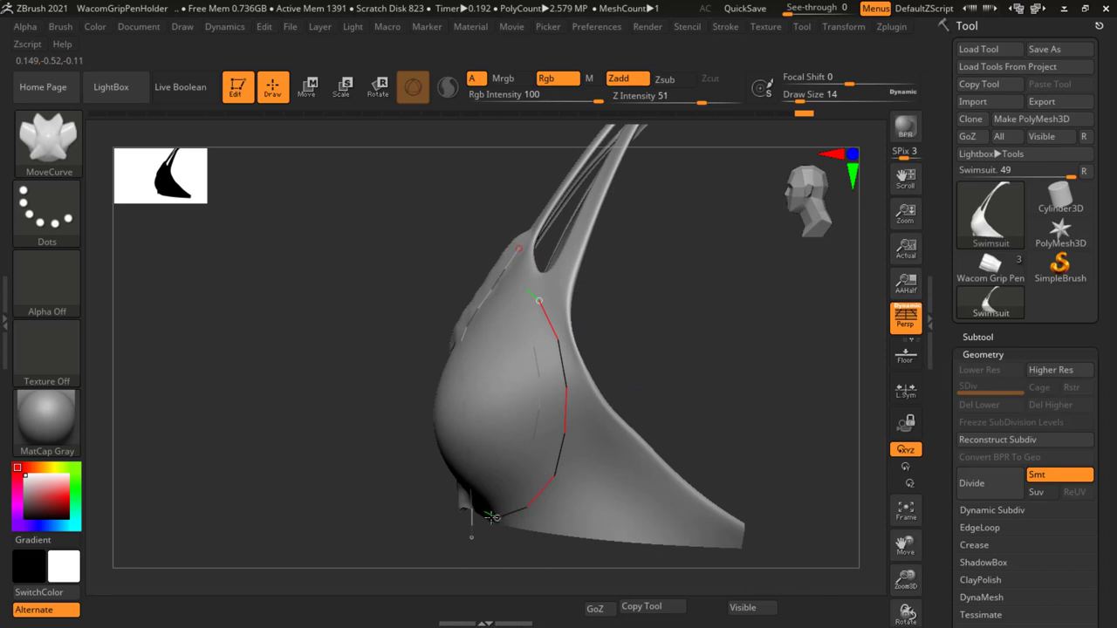
Step: Release the curve and smooth out the row of bulges along the cup's outer side
mouse_move(599, 436)
mouse_down()
mouse_move(650, 388)
mouse_move(597, 388)
mouse_move(579, 369)
mouse_up()
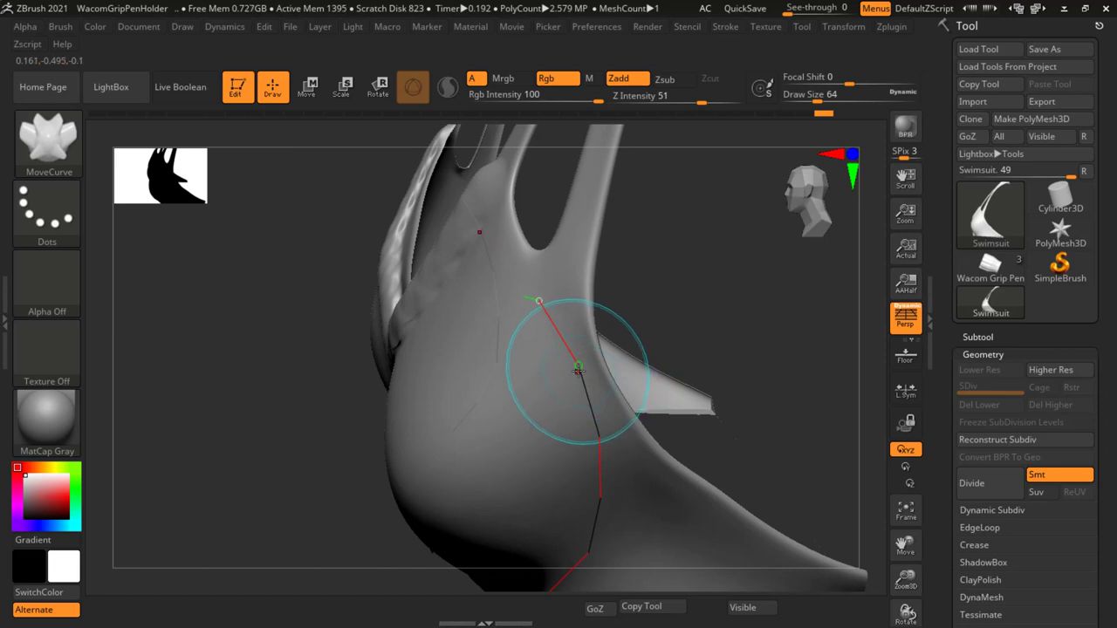
click(596, 370)
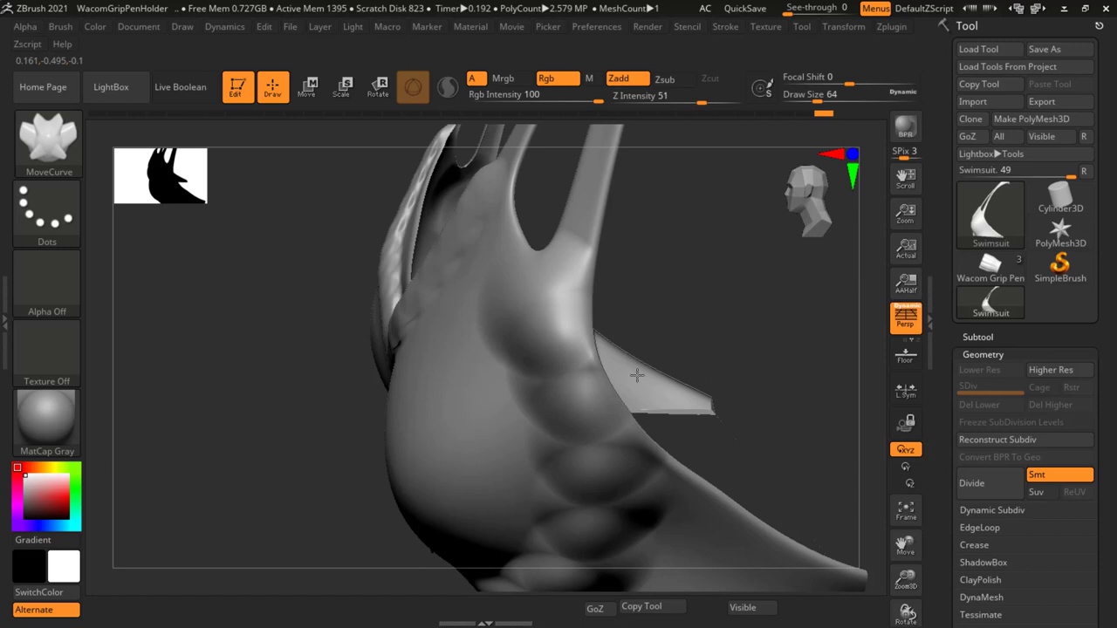
shift+drag(637, 375, 487, 393)
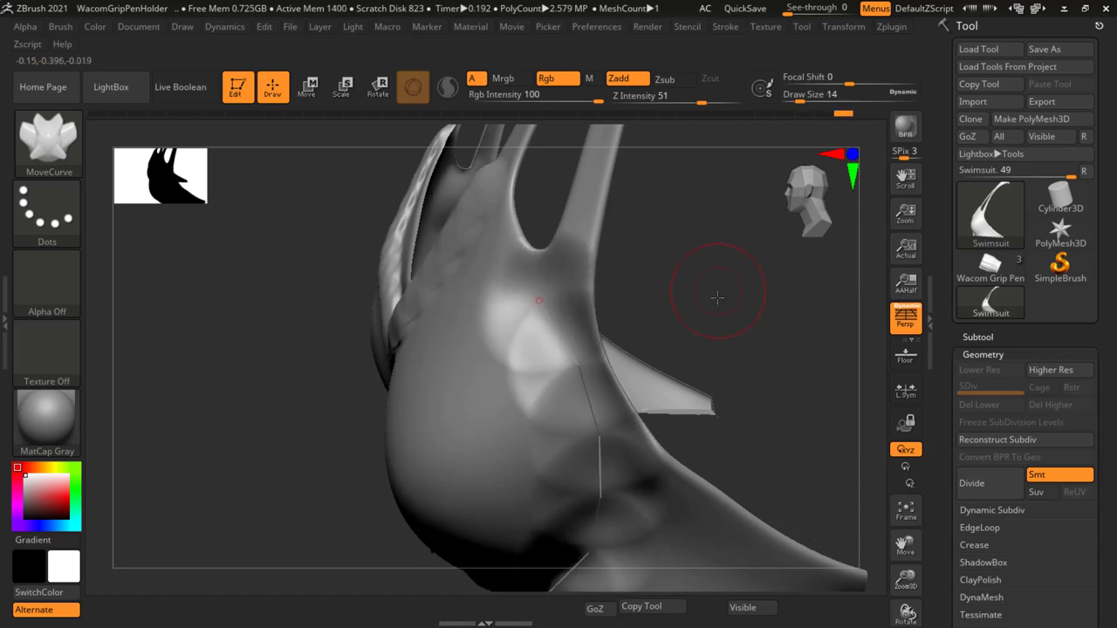
mouse_move(716, 297)
mouse_down()
mouse_move(750, 233)
mouse_move(788, 379)
mouse_move(568, 290)
mouse_up()
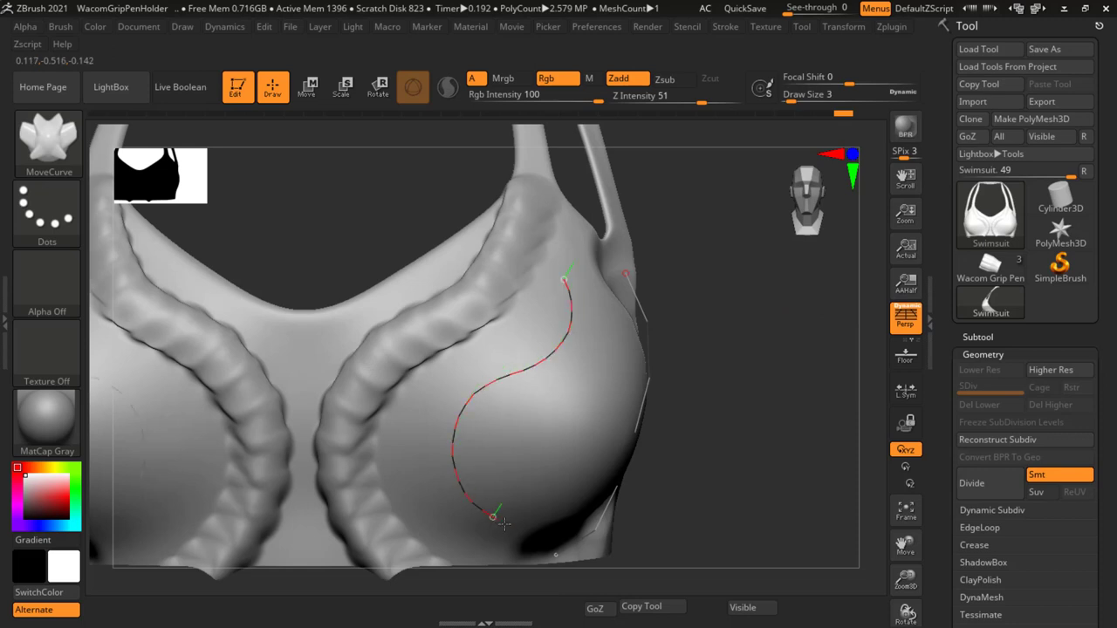
Step: Orbit back to a front view, frame the model with F, and zoom in on the right cup
mouse_move(727, 380)
mouse_down()
mouse_move(727, 253)
mouse_move(583, 346)
mouse_move(605, 319)
mouse_up()
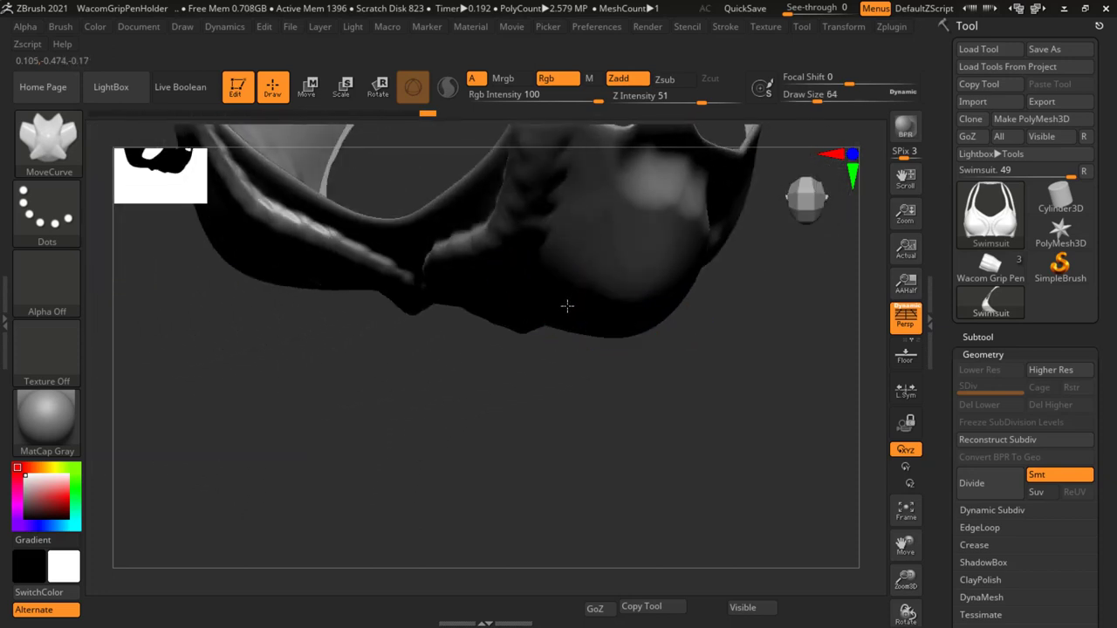
drag(573, 361, 711, 272)
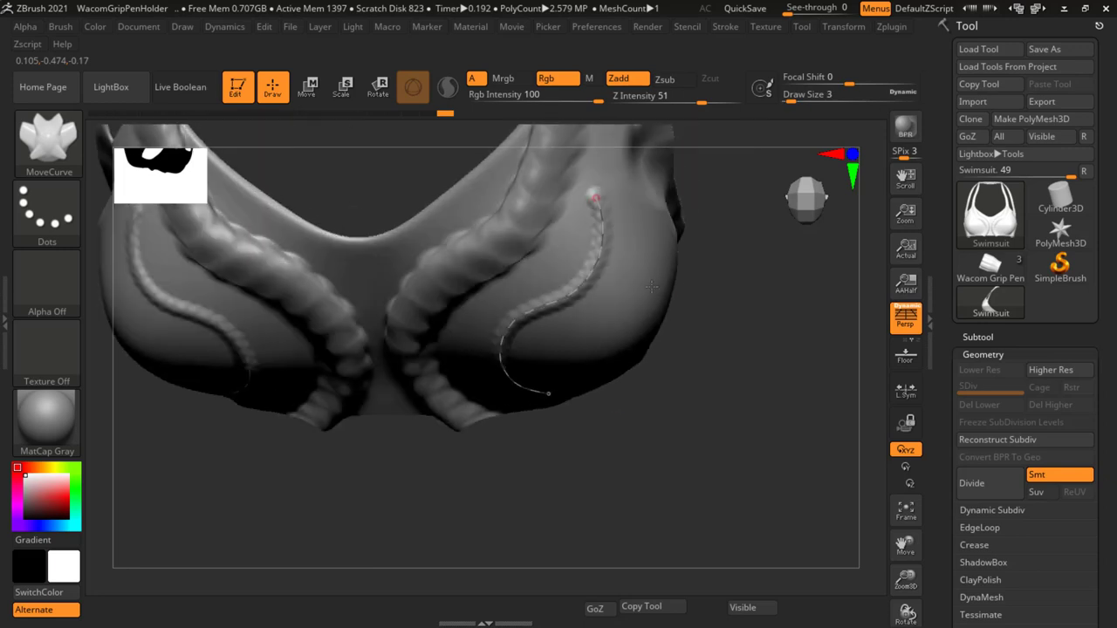
key(ctrl)
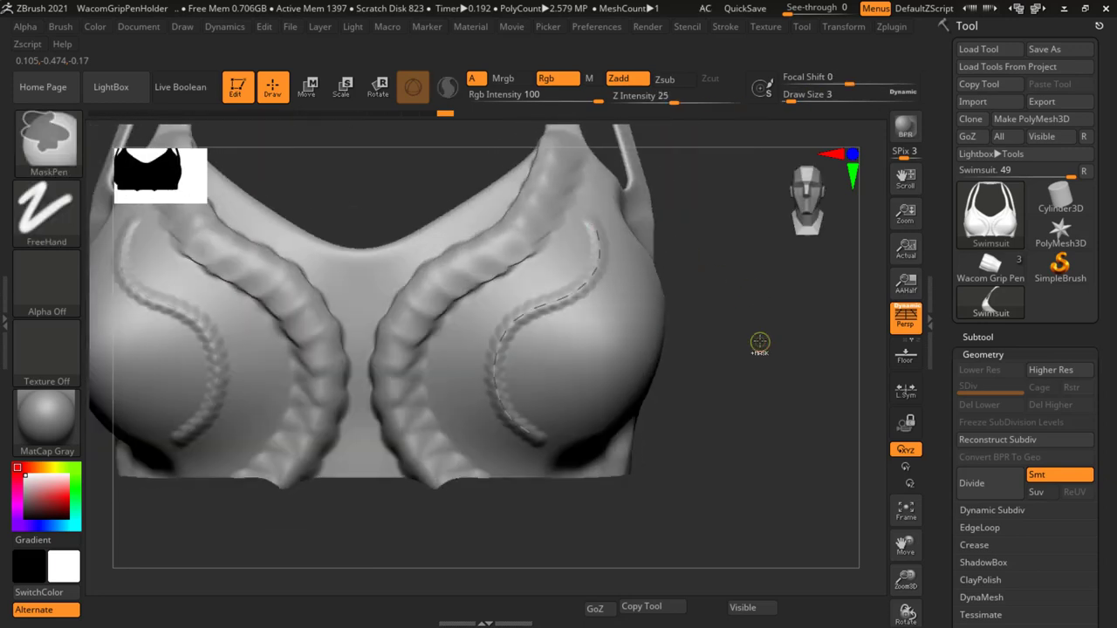
key(f)
key(f)
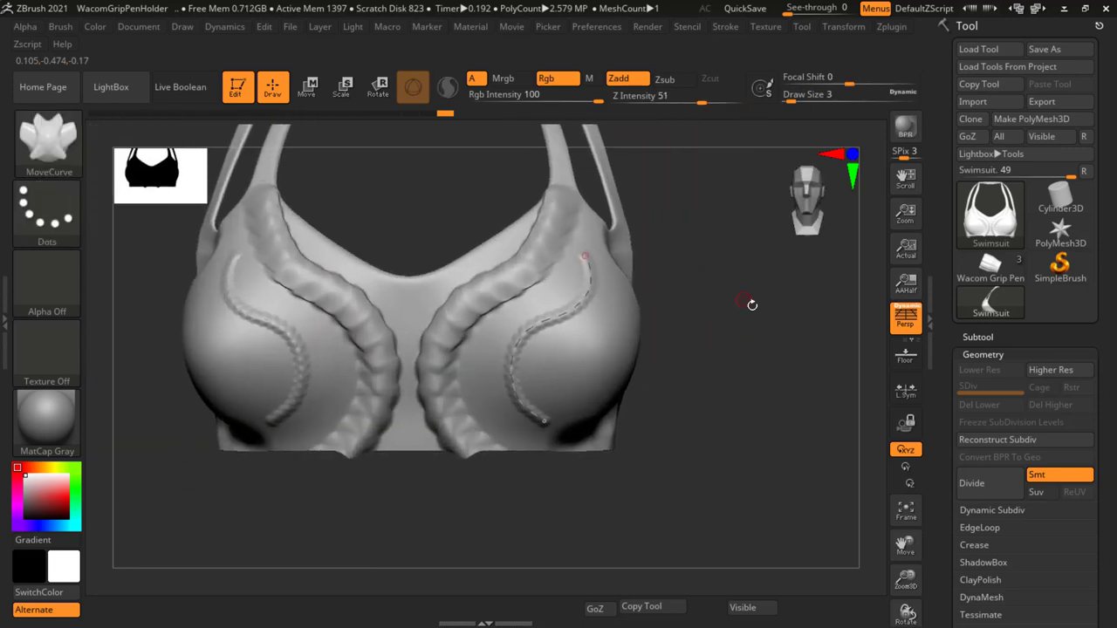
mouse_move(752, 305)
ctrl+right_down()
mouse_move(743, 321)
mouse_move(635, 246)
ctrl+right_up()
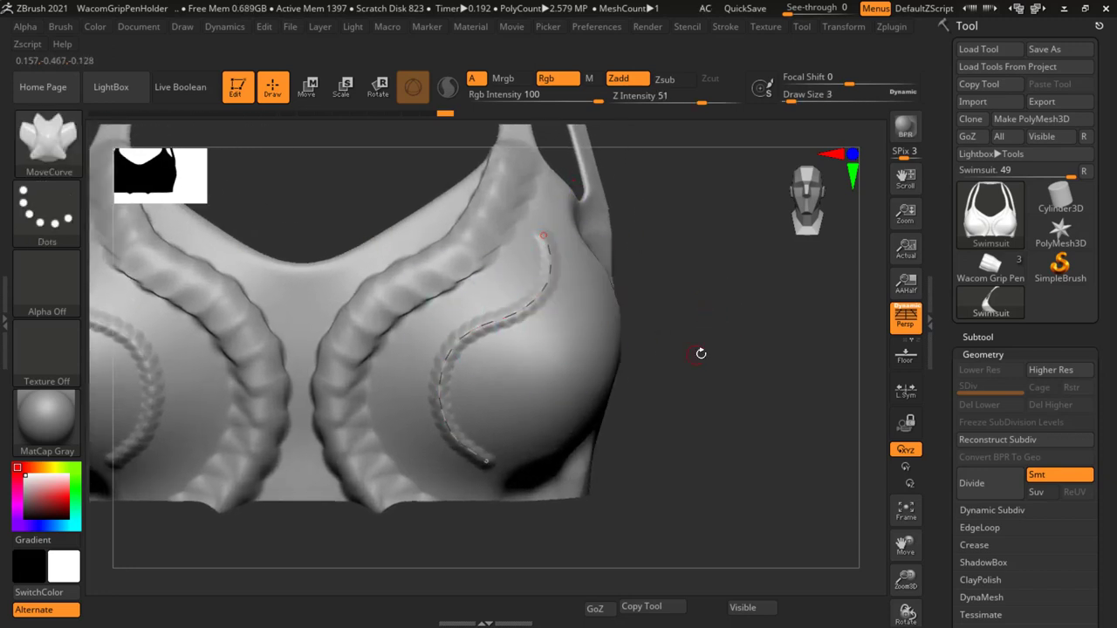
mouse_move(698, 352)
alt+right_down()
mouse_move(698, 292)
mouse_move(633, 313)
alt+right_up()
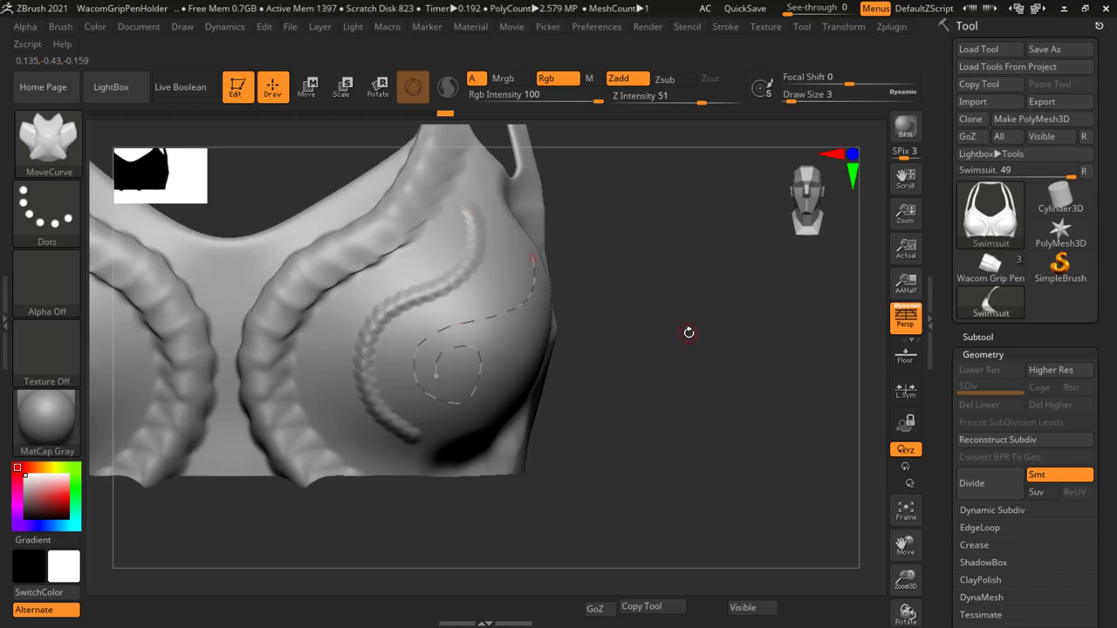
Step: Set Draw Size to 3 and apply dotted rivets along the right cup's spiral curve
right_drag(686, 297, 655, 311)
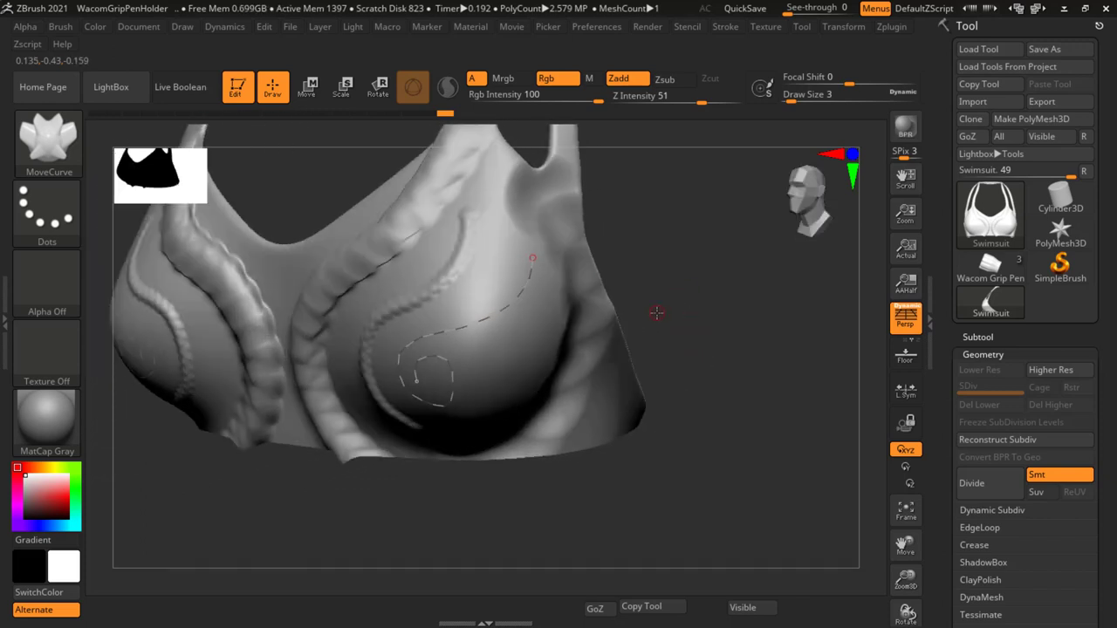
key(s)
drag(499, 309, 486, 312)
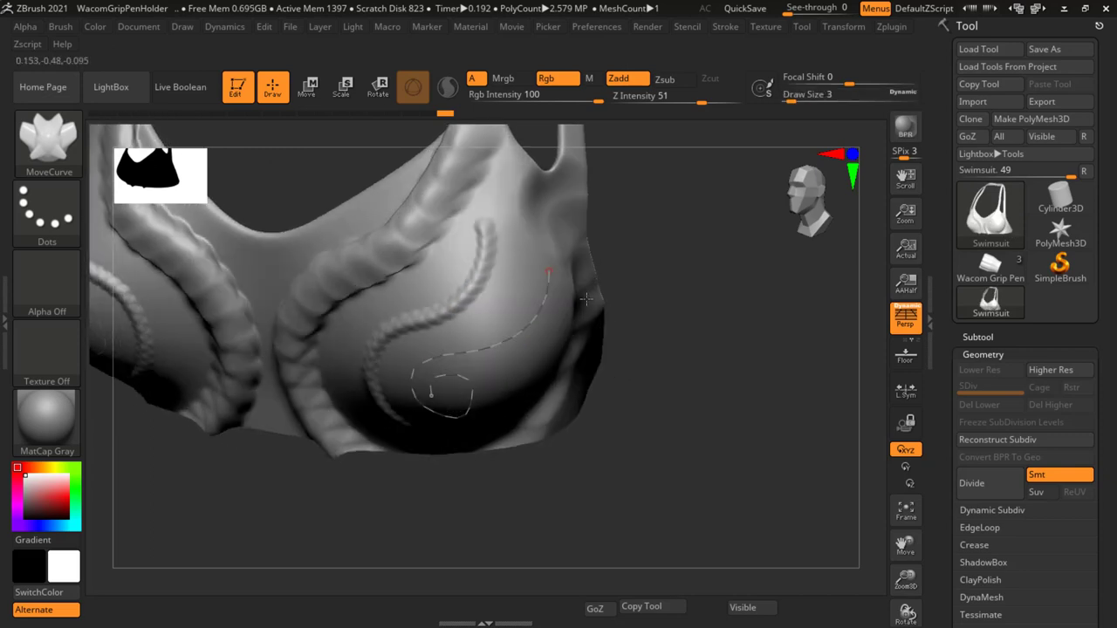
drag(576, 276, 646, 282)
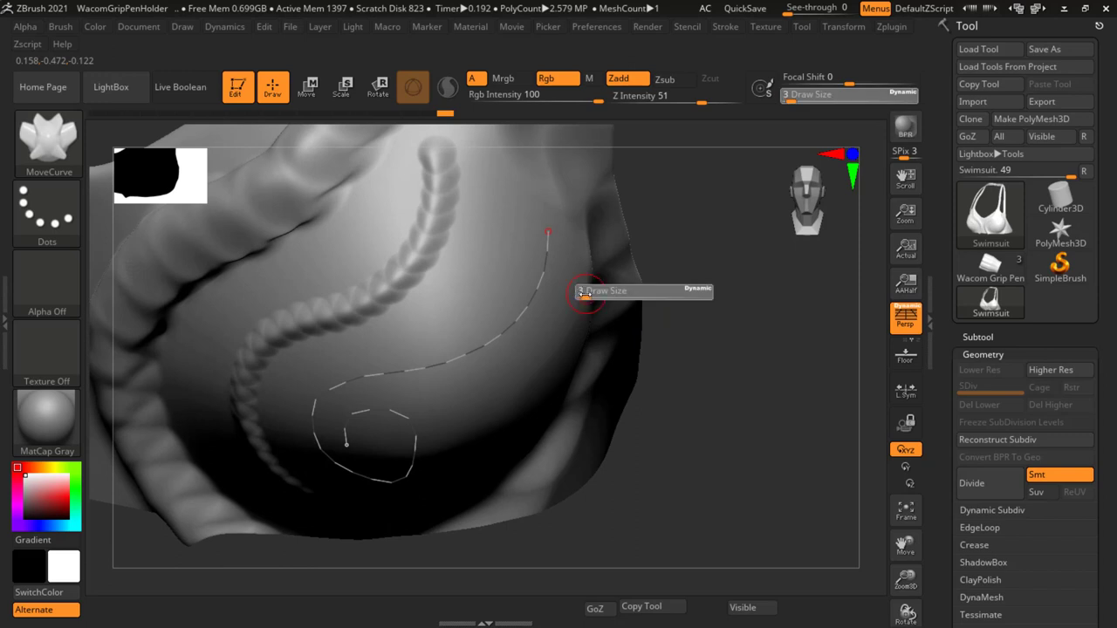
text(3)
key(Return)
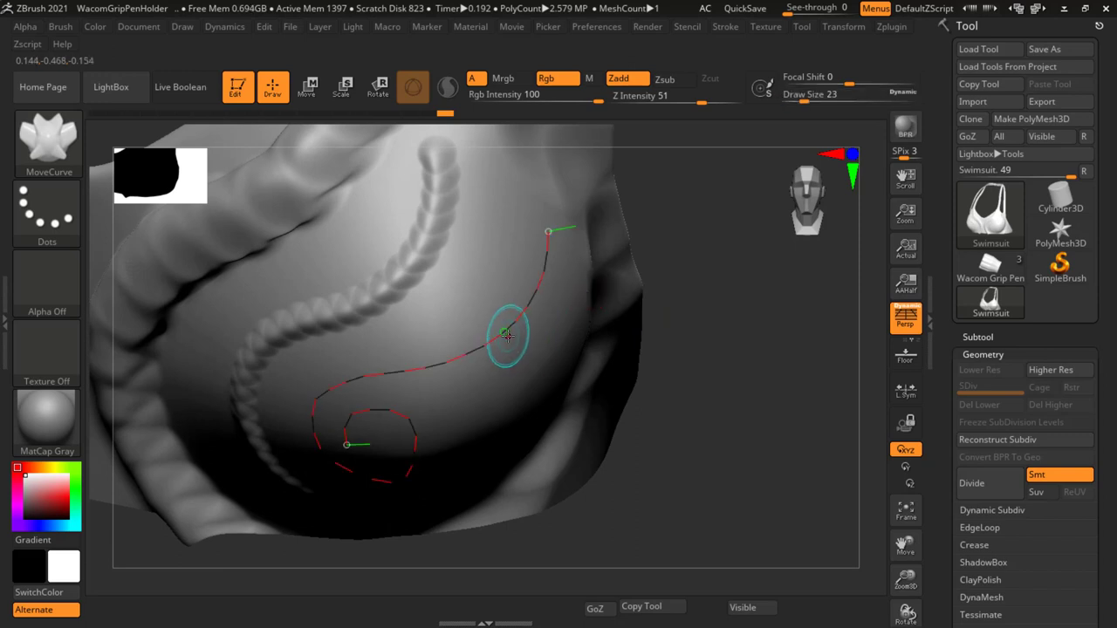
click(508, 335)
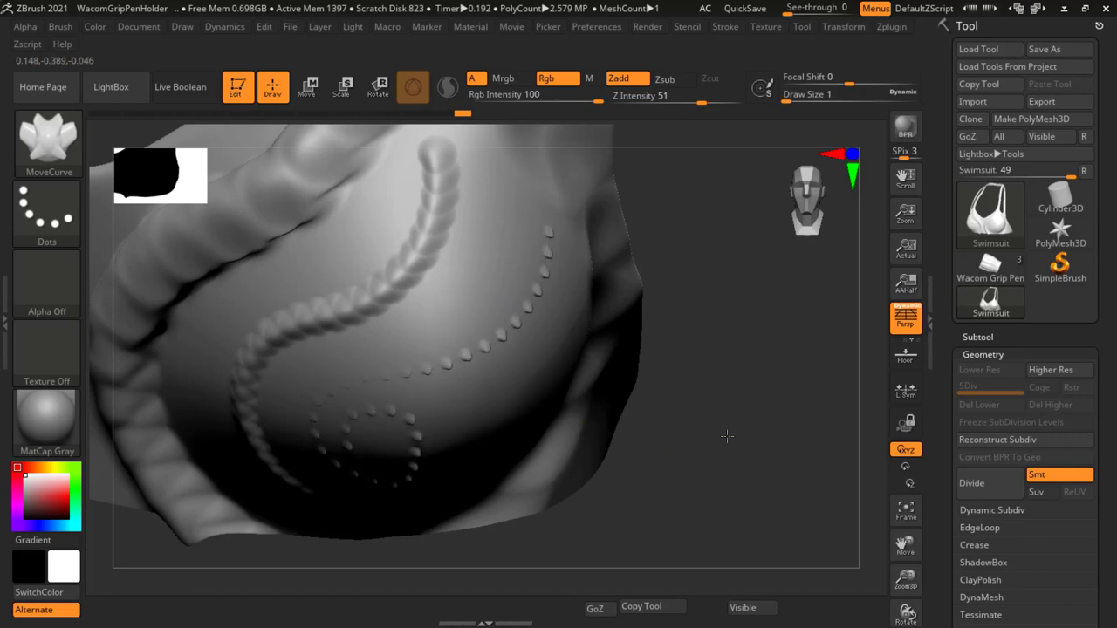
Step: Reapply the rivets at Draw Size 33, then return to a close front view of the right cup
drag(726, 455, 771, 364)
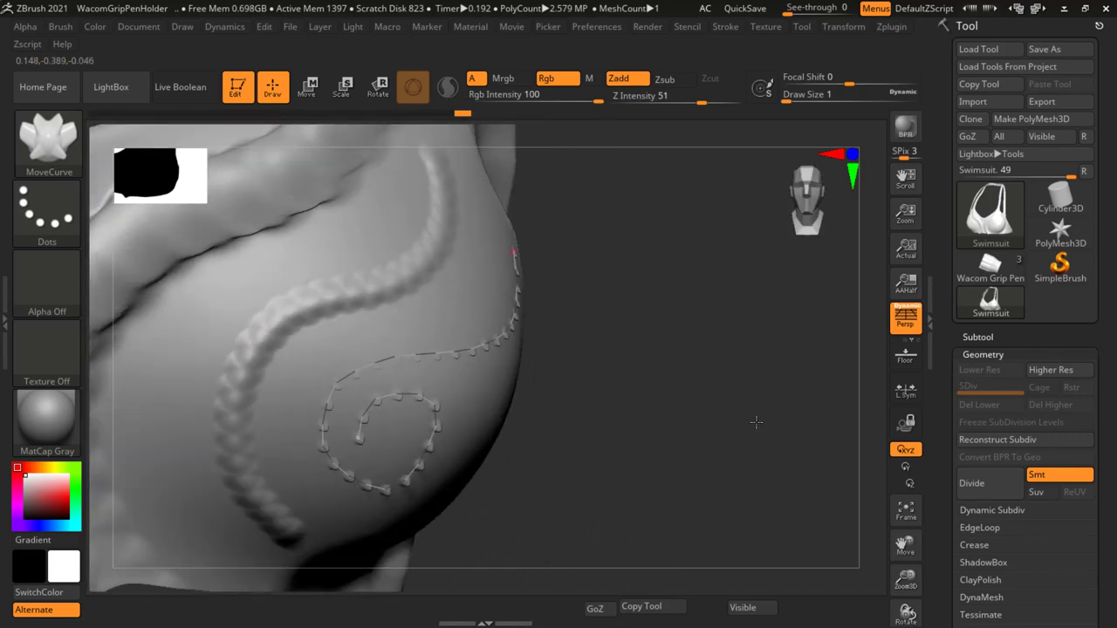
key(ctrl)
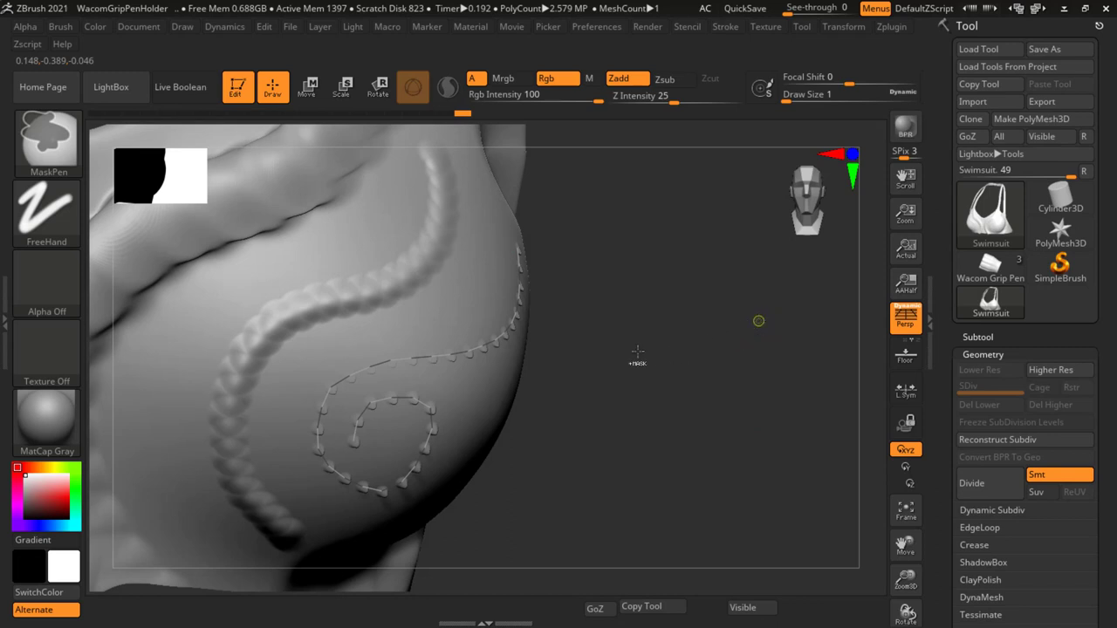
key(s)
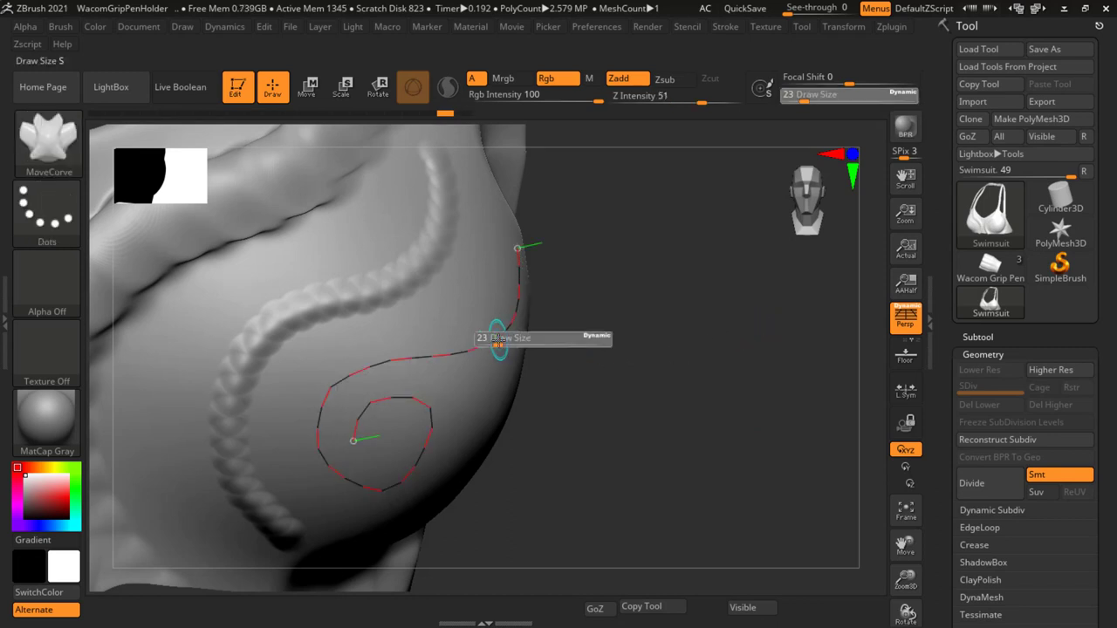
click(502, 340)
click(484, 344)
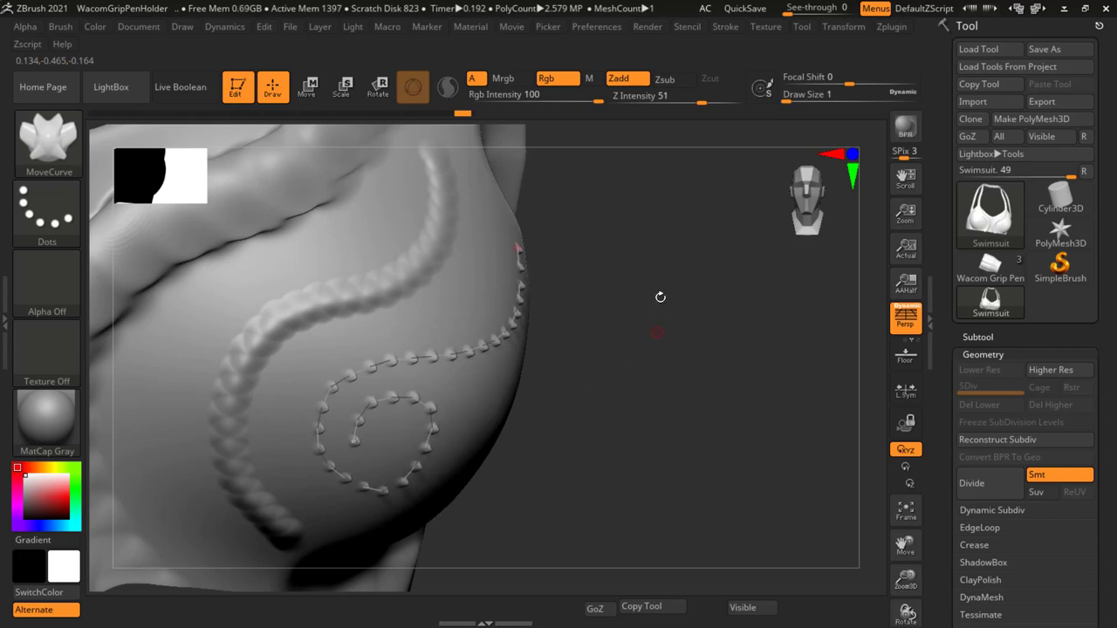
mouse_move(661, 297)
mouse_down()
mouse_move(687, 362)
mouse_move(618, 322)
mouse_move(783, 357)
mouse_move(651, 317)
mouse_up()
key(ctrl)
mouse_move(360, 297)
mouse_down()
mouse_move(524, 374)
mouse_move(515, 278)
mouse_move(588, 259)
mouse_move(605, 302)
mouse_up()
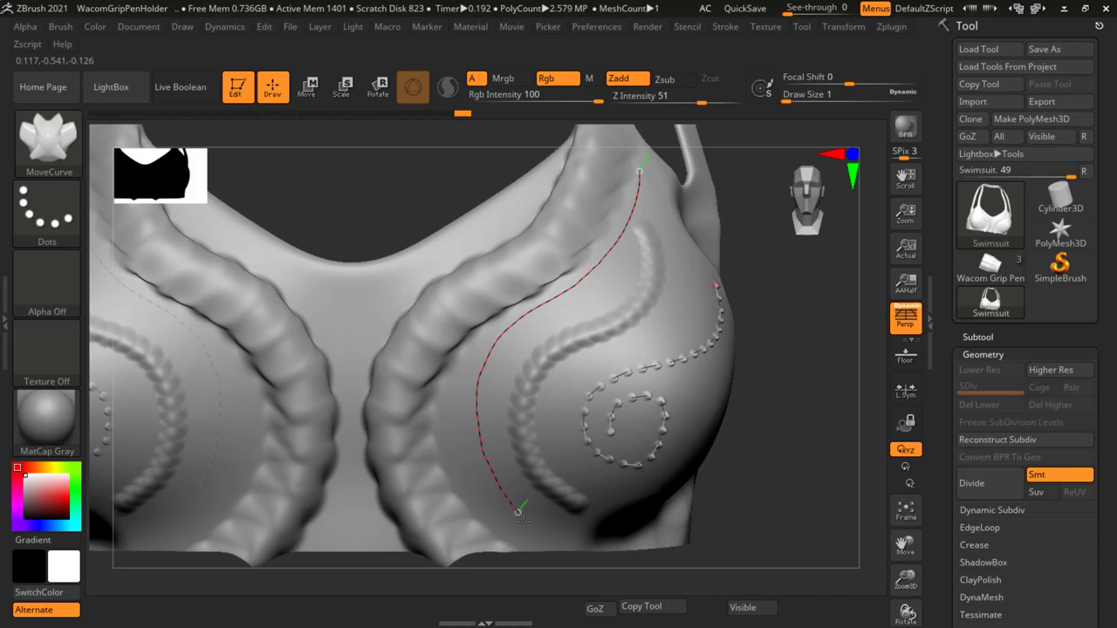
Step: Switch back to the curve stroke brush and lay a fine dotted seam along the new curve
key(b)
key(c)
key(t)
mouse_move(511, 344)
alt+mouse_down()
mouse_move(567, 384)
mouse_move(488, 334)
alt+mouse_up()
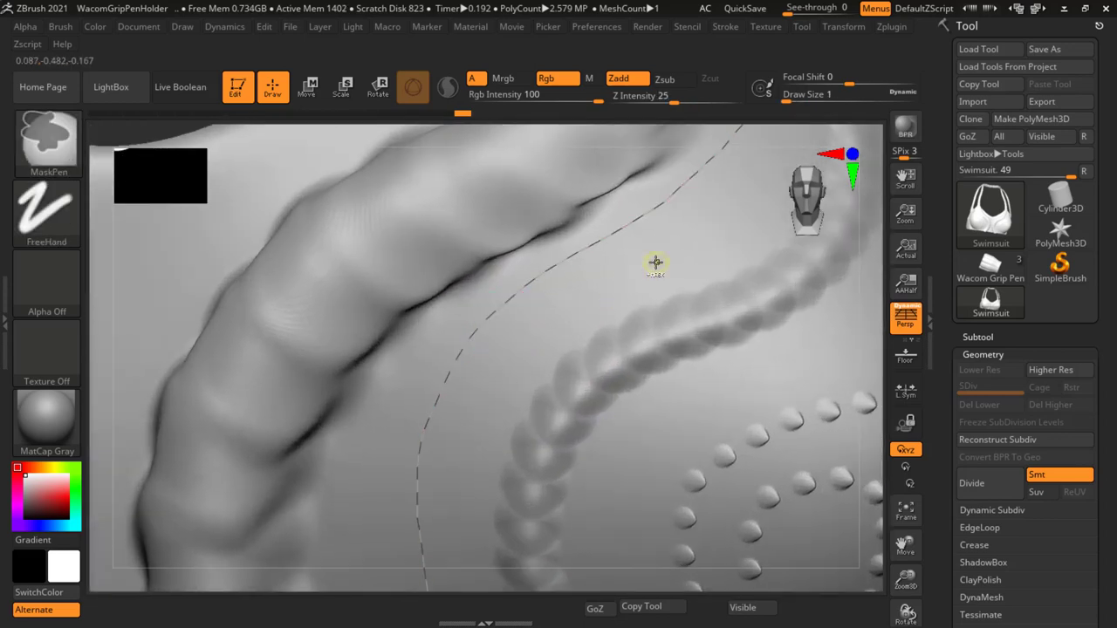
mouse_move(656, 327)
alt+mouse_down()
mouse_move(474, 301)
mouse_move(649, 288)
alt+mouse_up()
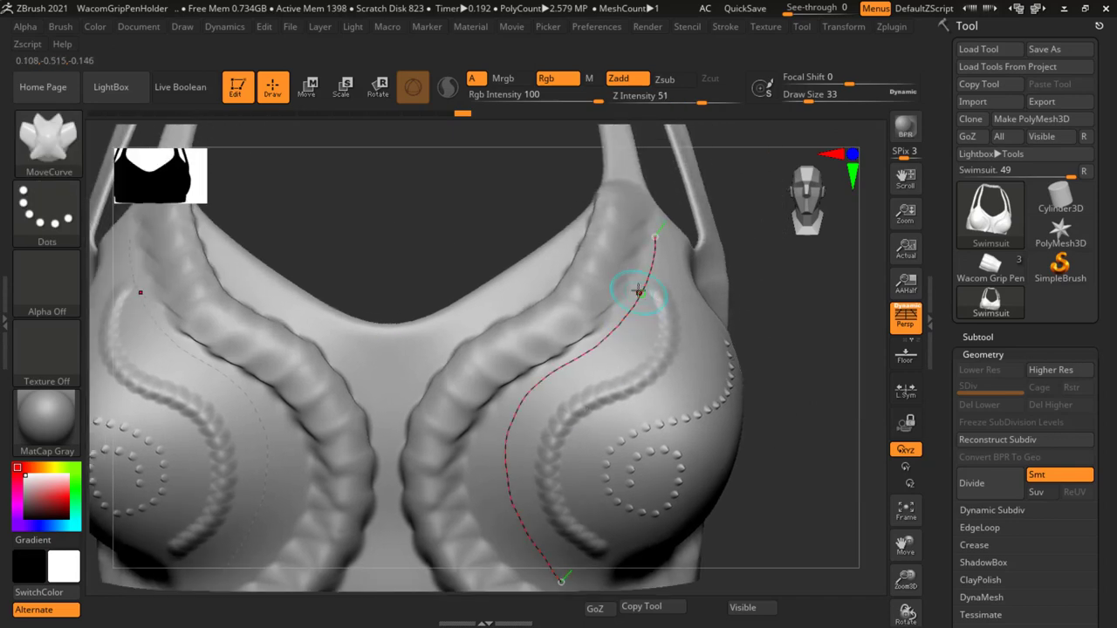
mouse_move(642, 311)
right_down()
mouse_move(695, 327)
mouse_move(618, 335)
mouse_move(663, 362)
mouse_move(619, 331)
mouse_move(596, 336)
right_up()
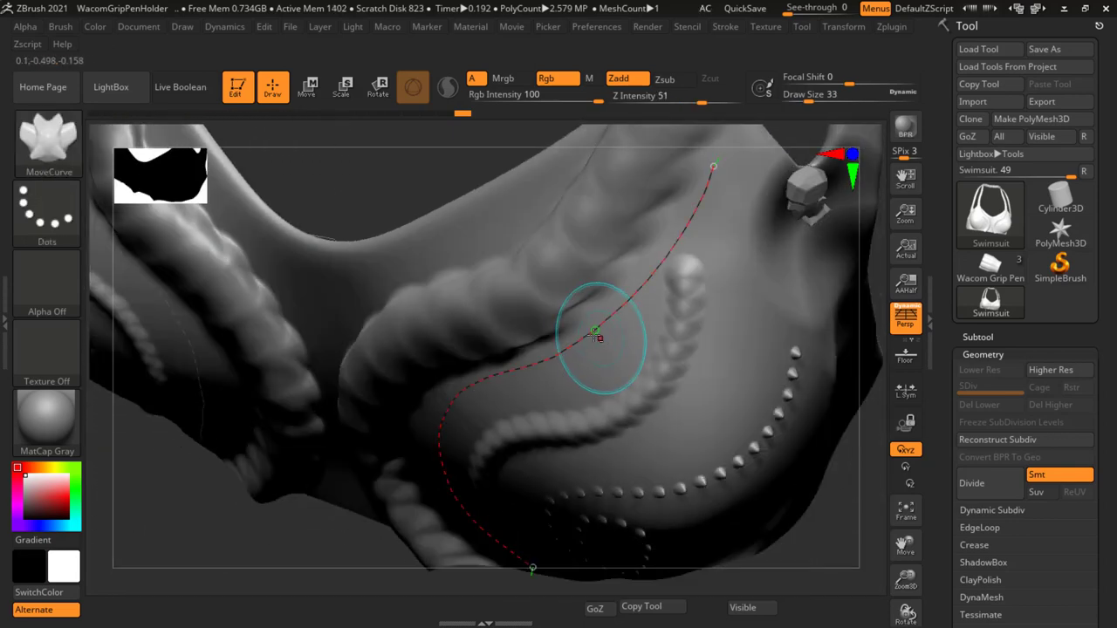
click(595, 335)
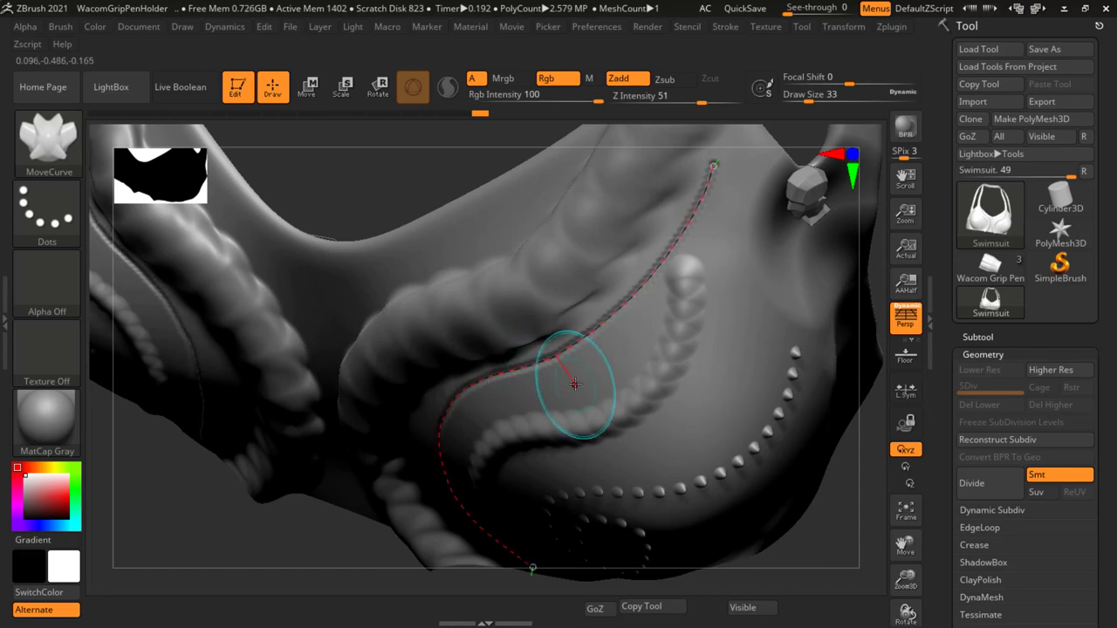
Step: Snap to a straight front view and zoom in on the neckline between the cups
right_drag(573, 374, 693, 341)
key(ctrl)
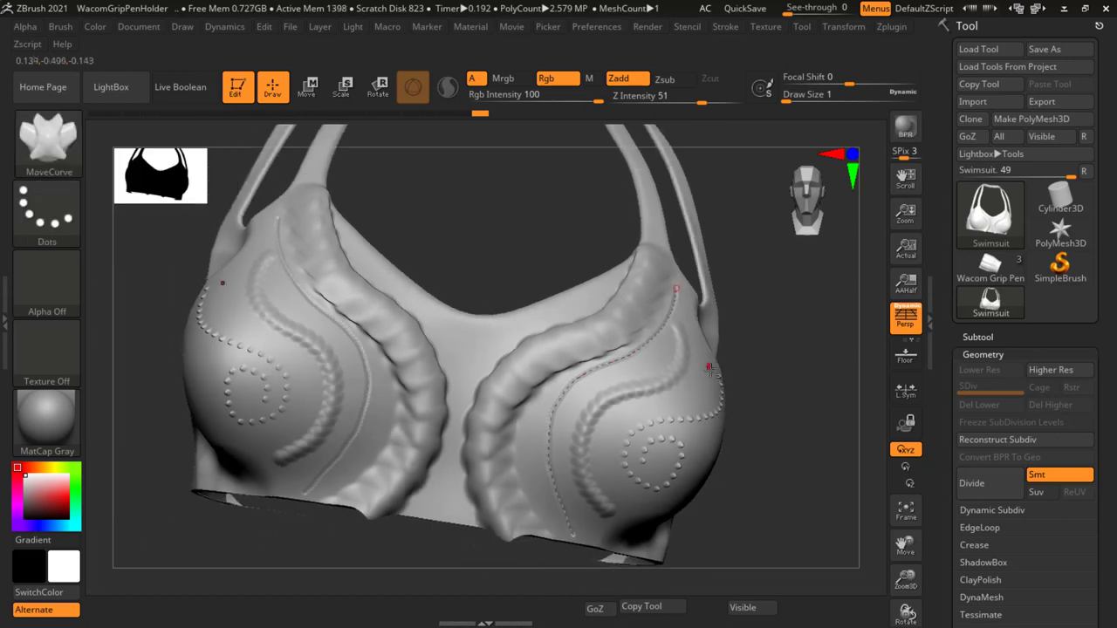
mouse_move(632, 300)
ctrl+right_down()
mouse_move(405, 309)
mouse_move(347, 349)
ctrl+right_up()
mouse_move(357, 264)
alt+right_down()
mouse_move(436, 282)
mouse_move(452, 273)
alt+right_up()
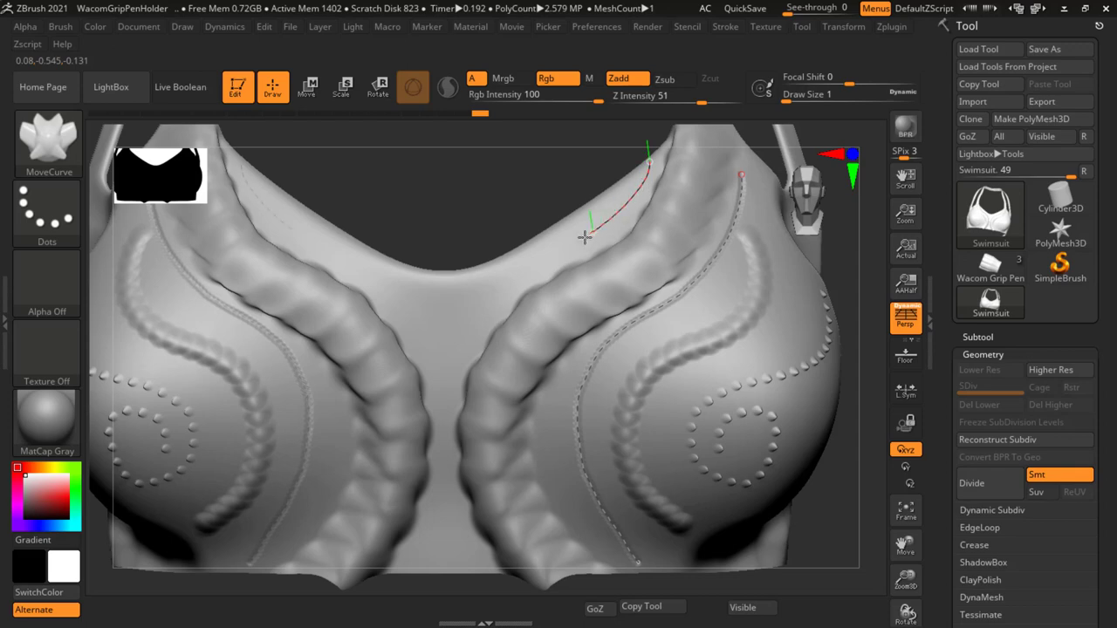
Step: Draw a seam curve down the centre gore beside the left braid at Draw Size 4
right_drag(448, 518, 476, 454)
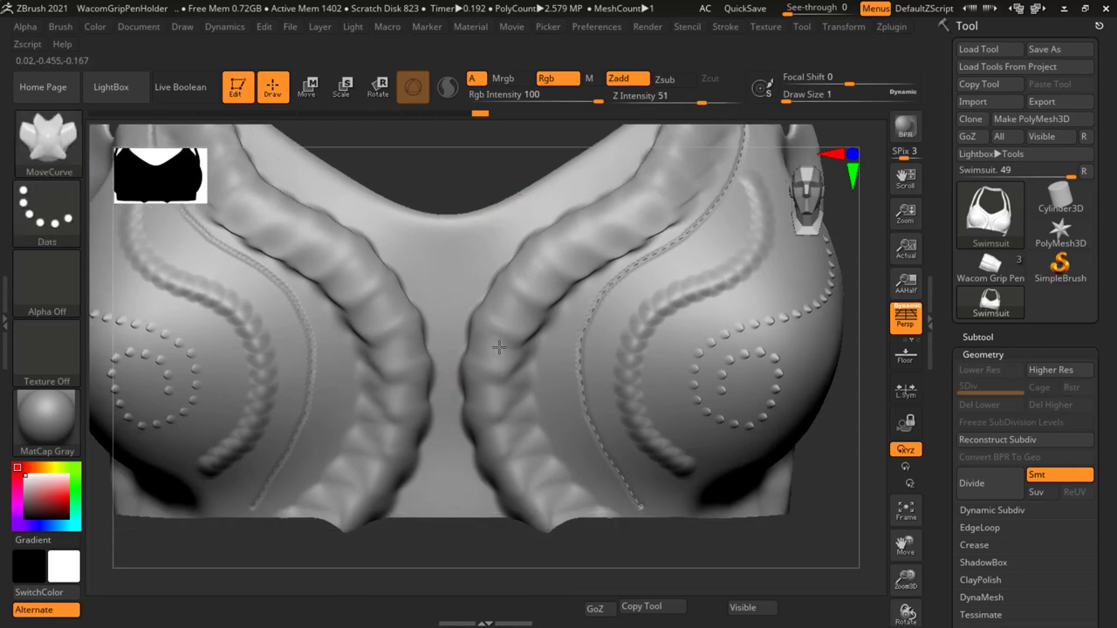
drag(524, 179, 515, 233)
mouse_move(453, 390)
right_down()
mouse_move(474, 530)
mouse_move(538, 219)
right_up()
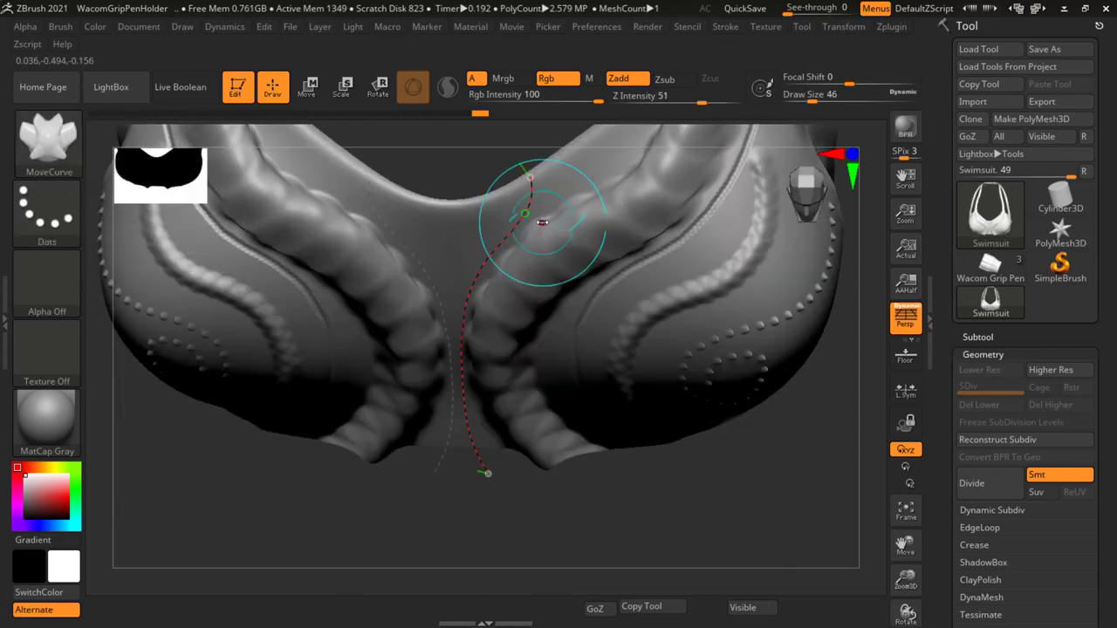
key(s)
mouse_move(379, 284)
right_down()
mouse_move(587, 252)
mouse_move(467, 277)
mouse_move(582, 210)
right_up()
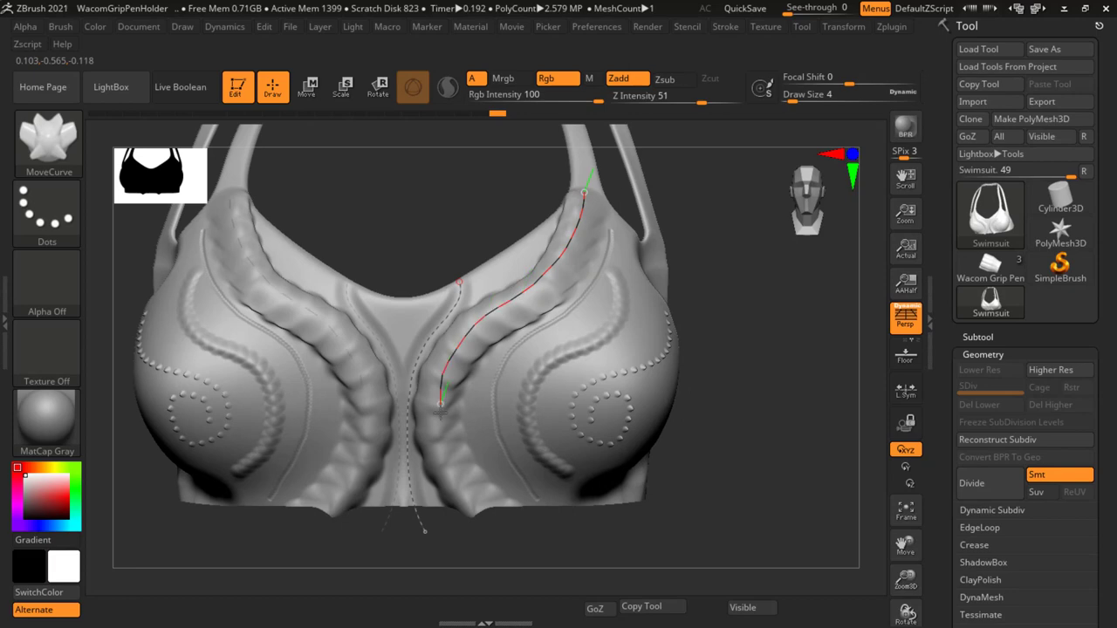
mouse_move(449, 480)
right_down()
mouse_move(474, 419)
mouse_move(561, 292)
mouse_move(509, 291)
mouse_move(740, 432)
mouse_move(611, 280)
mouse_move(598, 227)
right_up()
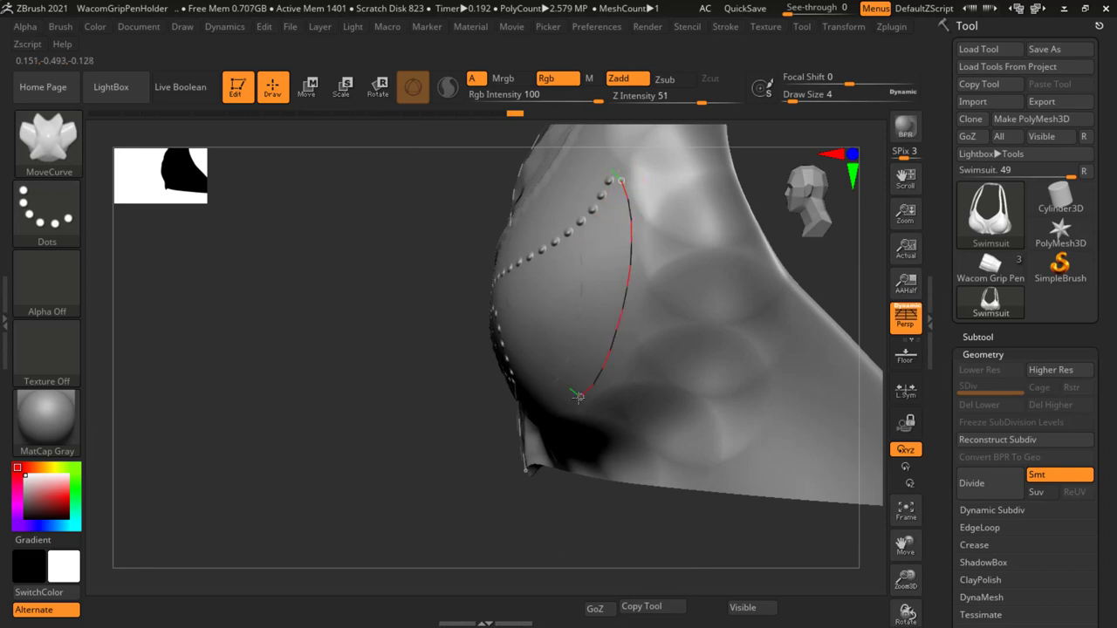
Step: Add a larger dotted ring around the cup from a front-angled view
right_drag(569, 285, 502, 198)
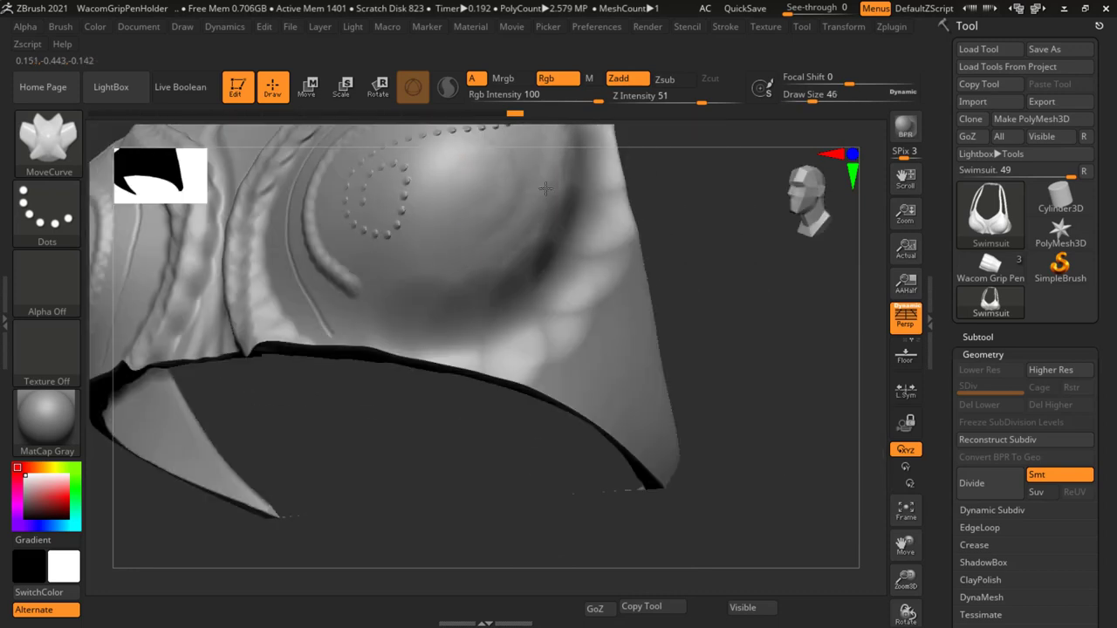
key(s)
drag(698, 230, 661, 229)
key(ctrl)
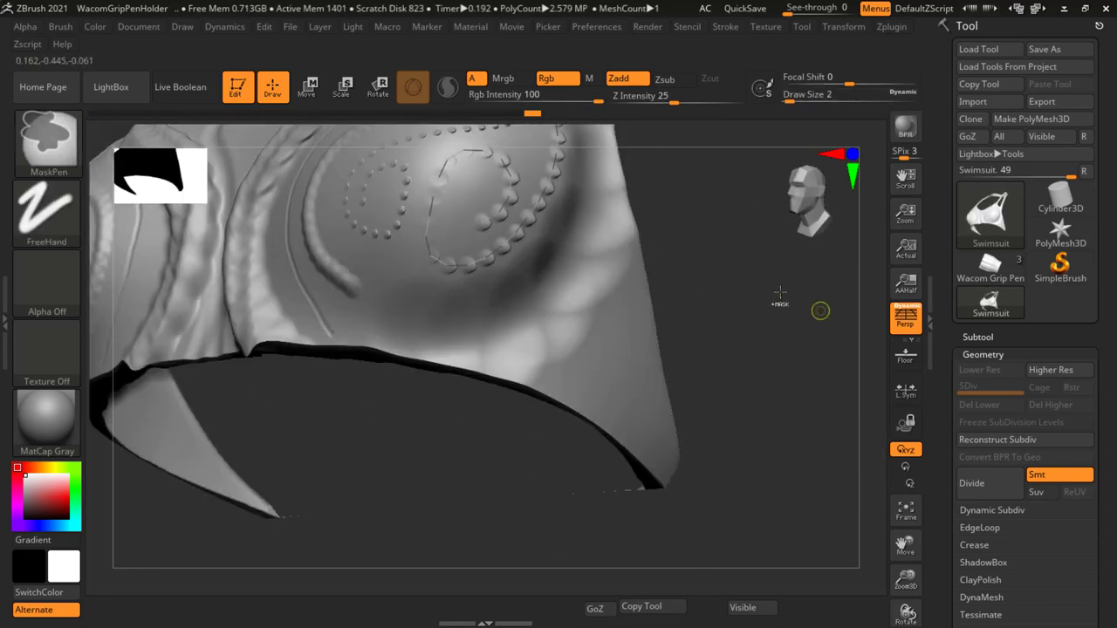
Step: Draw a curve along the side panel edge under the cup and turn it into a beaded rope ridge
mouse_move(779, 297)
ctrl+right_down()
mouse_move(663, 231)
mouse_move(628, 288)
mouse_move(610, 244)
mouse_move(535, 316)
mouse_move(669, 309)
mouse_move(491, 225)
ctrl+right_up()
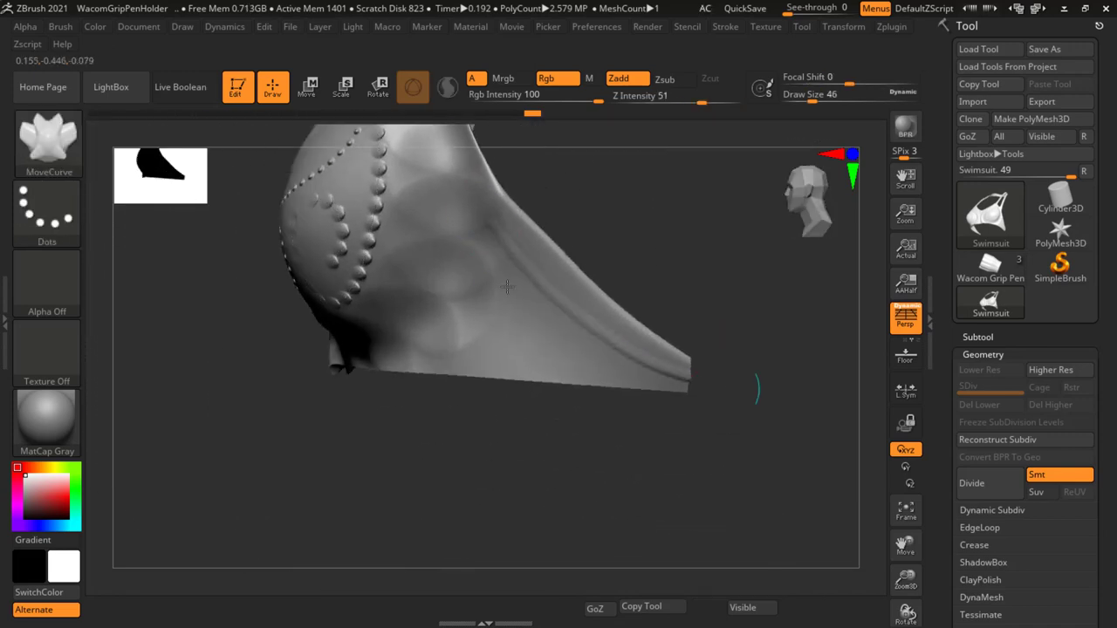
drag(453, 262, 670, 373)
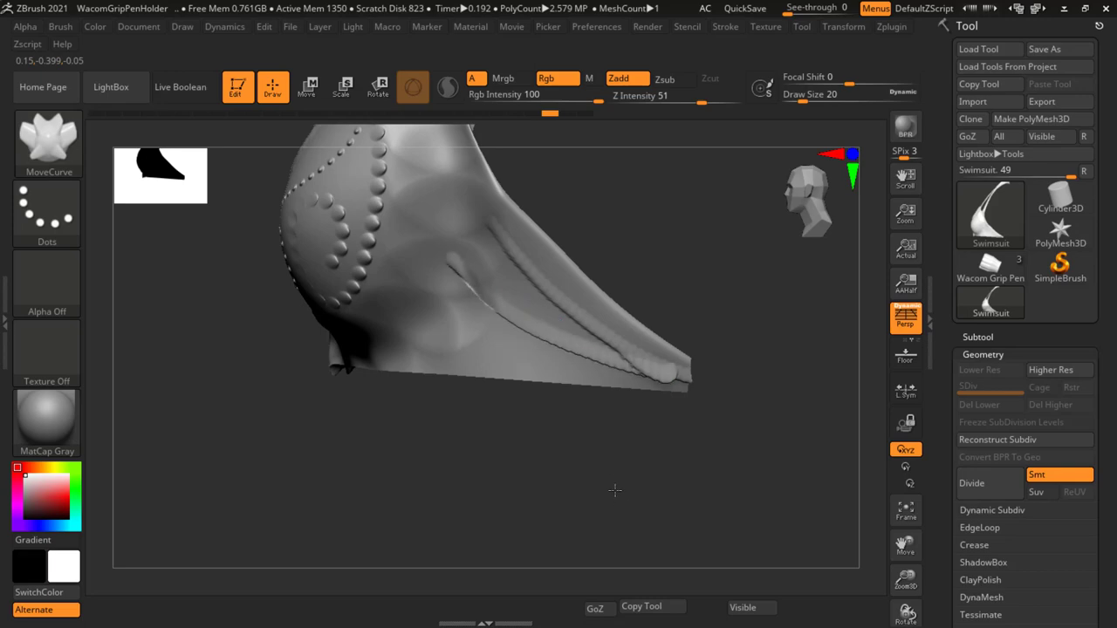
mouse_move(614, 490)
right_down()
mouse_move(512, 332)
mouse_move(553, 305)
right_up()
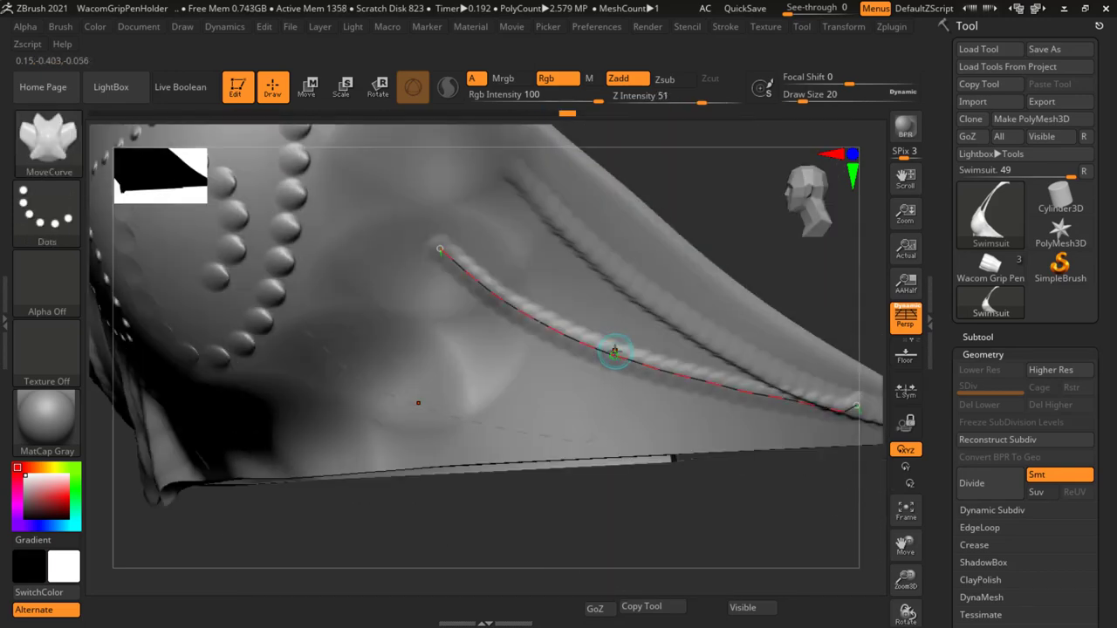
mouse_move(615, 352)
right_down()
mouse_move(773, 411)
mouse_move(725, 460)
mouse_move(582, 324)
right_up()
mouse_move(531, 456)
right_down()
mouse_move(563, 357)
mouse_move(385, 329)
right_up()
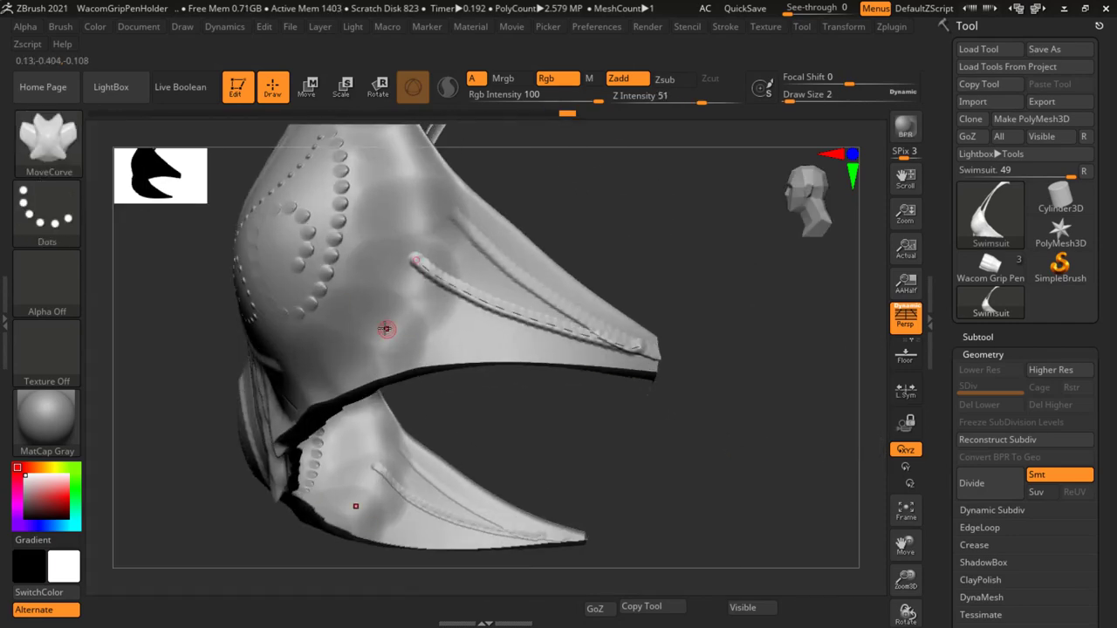
right_drag(605, 353, 504, 363)
right_drag(462, 461, 418, 167)
right_drag(445, 306, 559, 276)
click(474, 306)
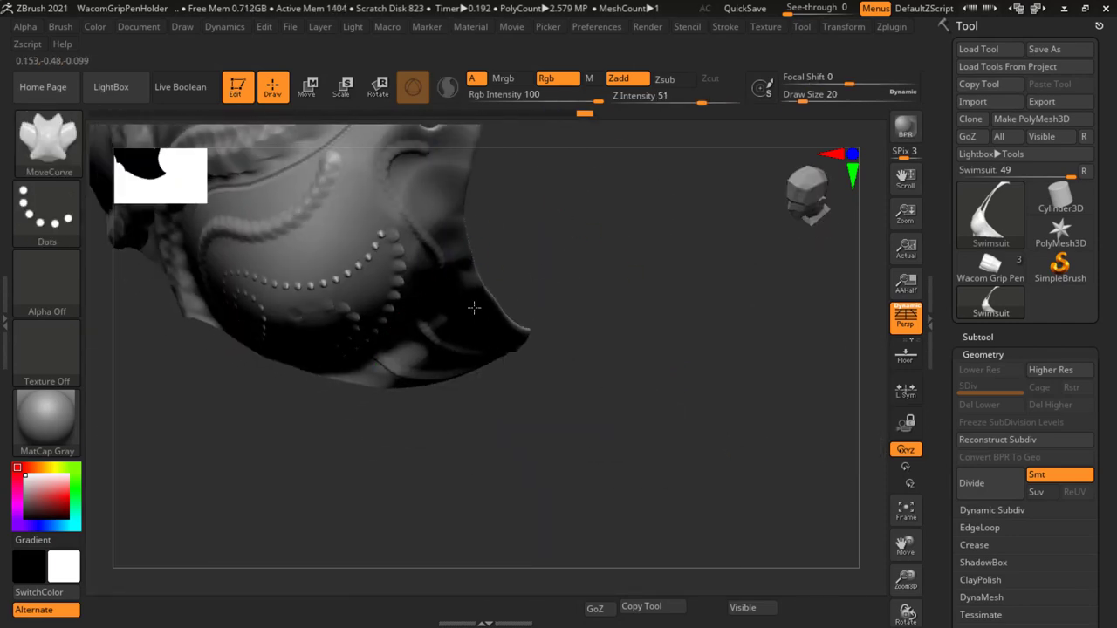
mouse_move(474, 306)
right_down()
mouse_move(702, 340)
mouse_move(599, 279)
mouse_move(588, 250)
mouse_move(553, 239)
mouse_move(712, 291)
mouse_move(741, 334)
mouse_move(743, 317)
mouse_move(775, 348)
right_up()
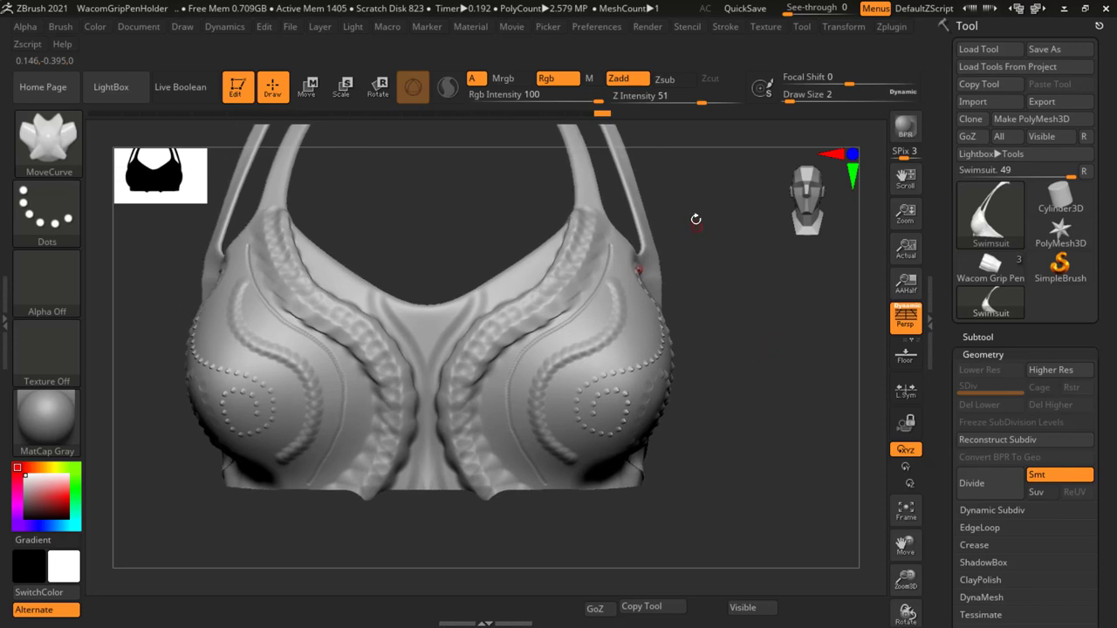
Step: Smooth away the stray bumps among the cup's row of dots
mouse_move(747, 282)
right_down()
mouse_move(703, 317)
mouse_move(731, 317)
mouse_move(703, 202)
mouse_move(739, 307)
mouse_move(795, 299)
mouse_move(754, 316)
mouse_move(643, 324)
mouse_move(741, 398)
mouse_move(581, 341)
mouse_move(574, 256)
right_up()
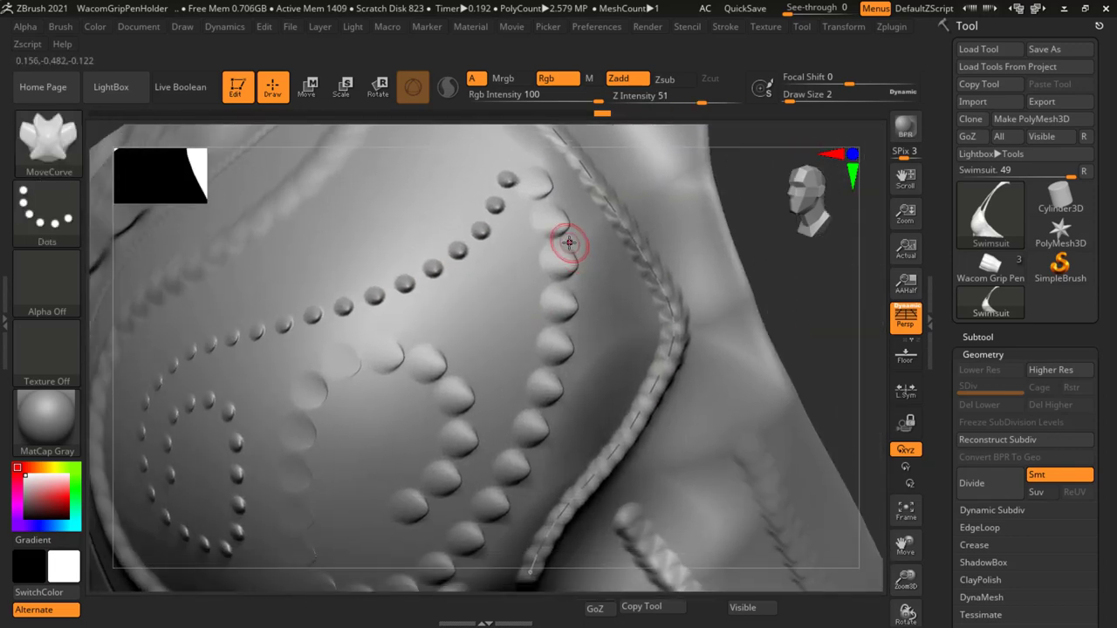
key(shift)
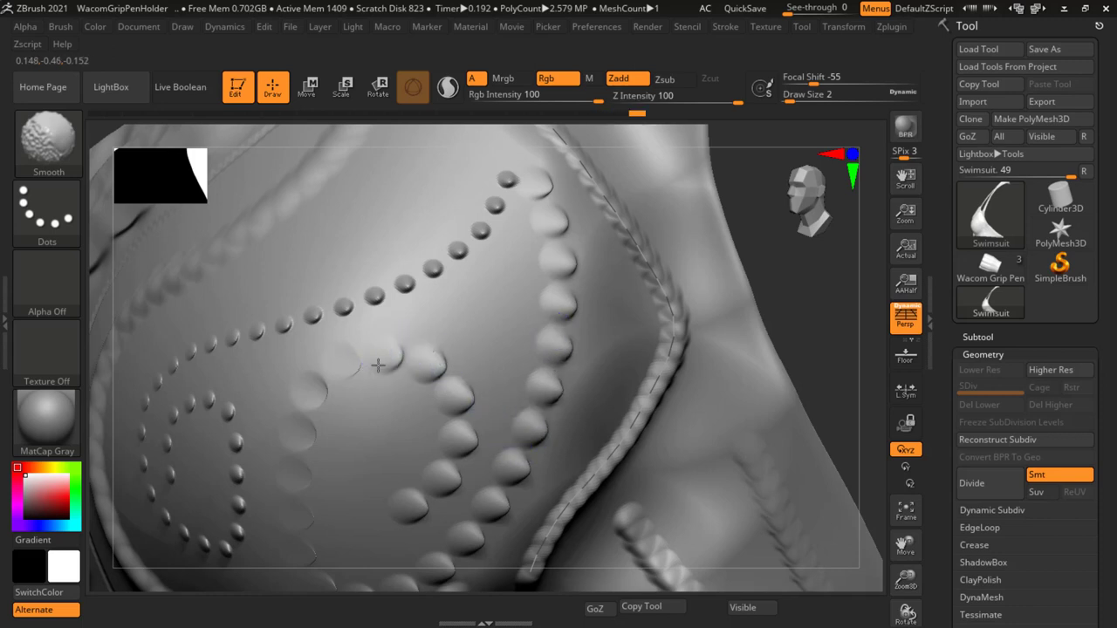
shift+drag(378, 365, 349, 354)
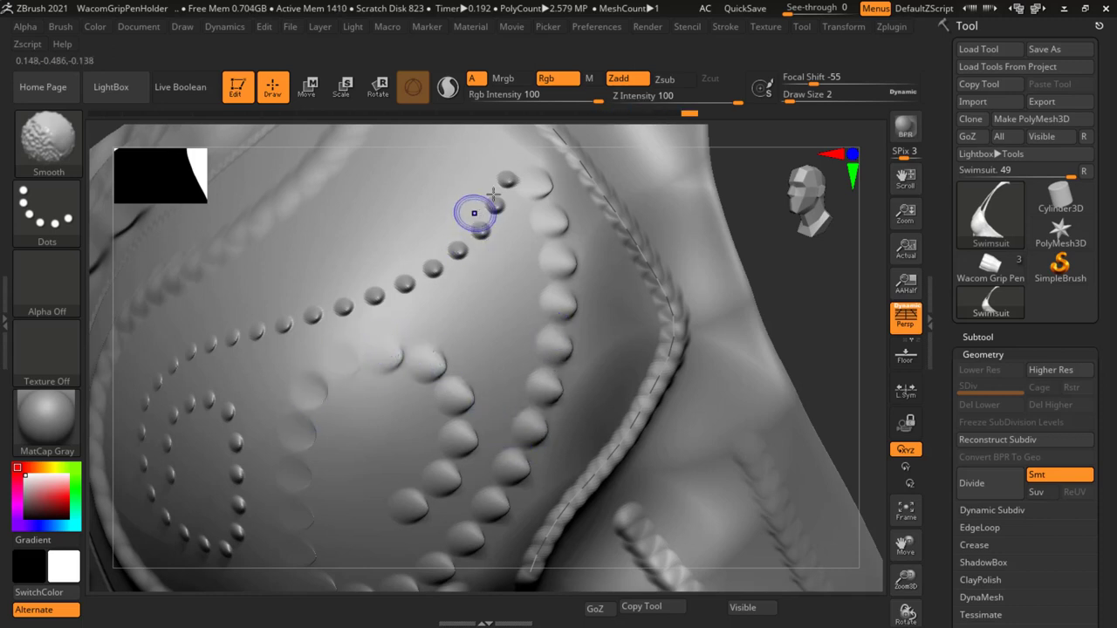
shift+drag(413, 267, 448, 259)
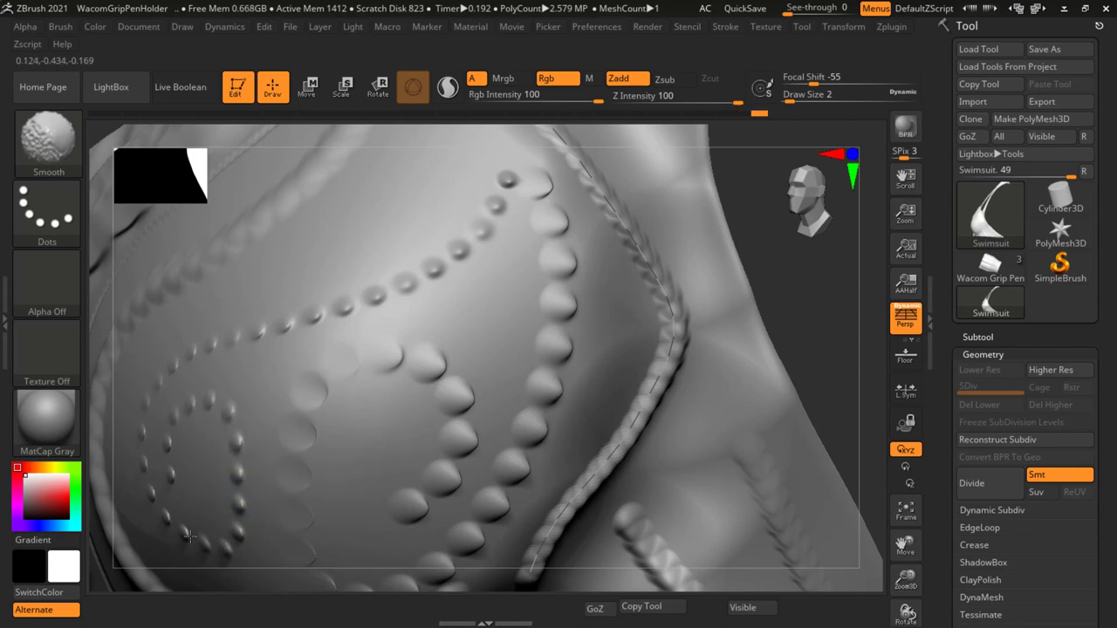
Step: Apply rope along the seam curve, then smooth away the extra rope section near the strap at brush size 6
click(634, 219)
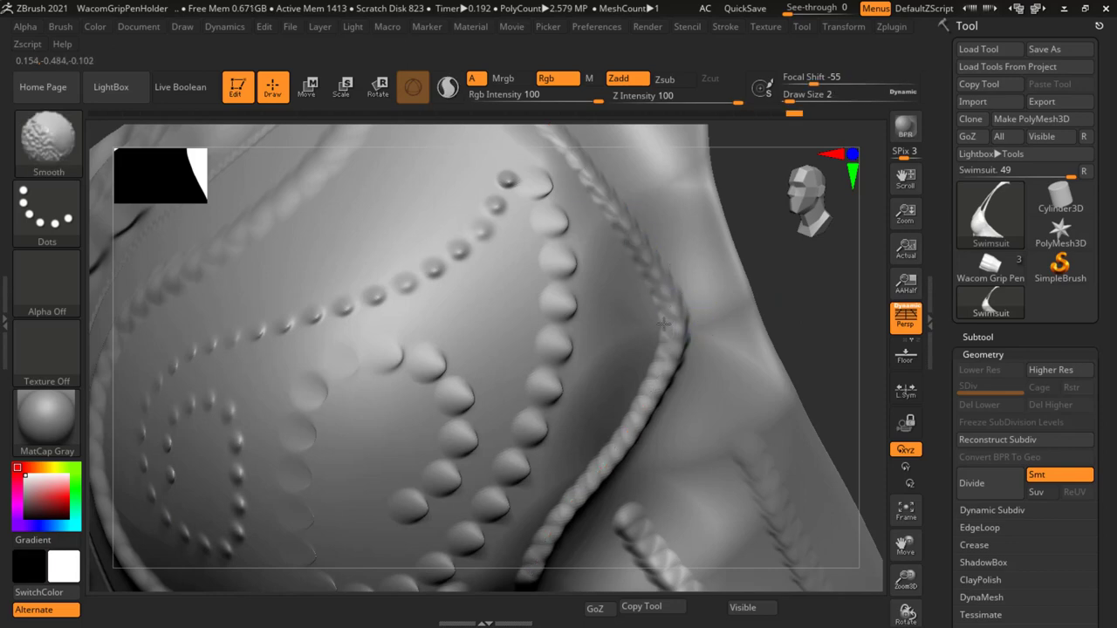
drag(656, 304, 613, 193)
mouse_move(673, 456)
right_down()
mouse_move(692, 229)
mouse_move(568, 261)
right_up()
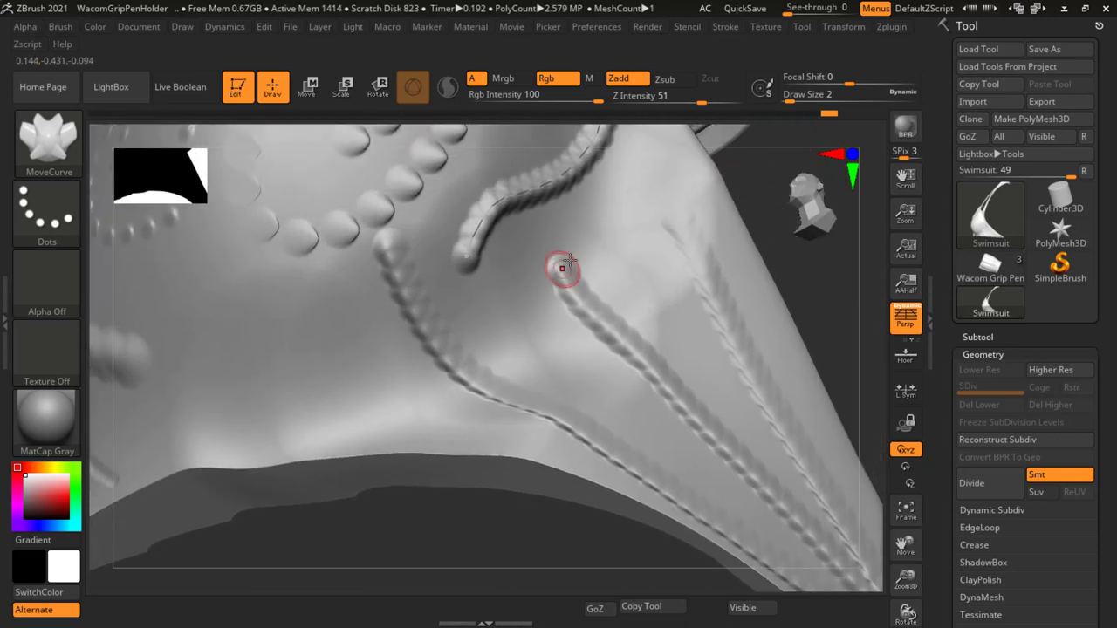
key(s)
mouse_move(567, 255)
mouse_down()
mouse_move(583, 255)
mouse_move(571, 262)
mouse_up()
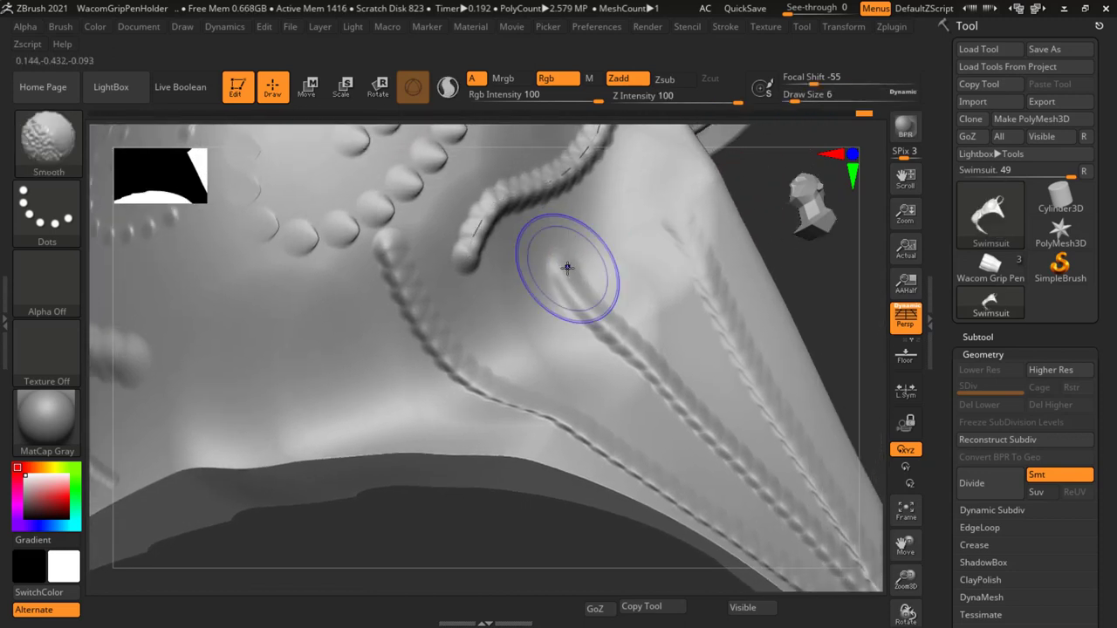
mouse_move(399, 242)
shift+mouse_down()
mouse_move(387, 249)
mouse_move(474, 229)
mouse_move(462, 253)
mouse_move(387, 242)
shift+mouse_up()
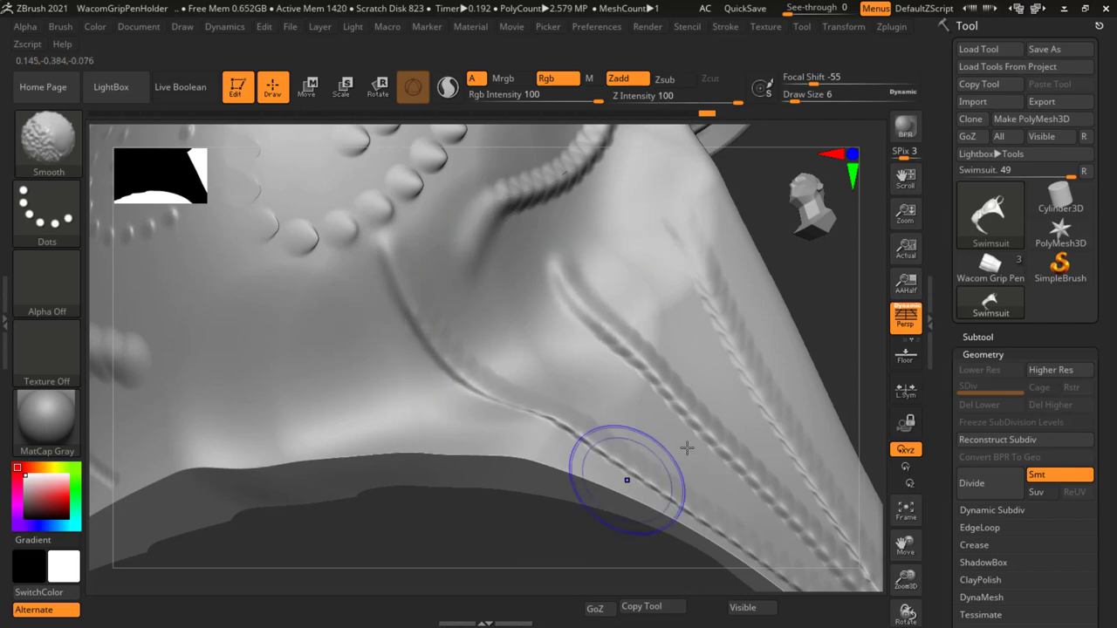
Step: Smooth the rope bump where the strap joins the cup top, then reframe the whole swimsuit
key(f)
drag(706, 397, 366, 331)
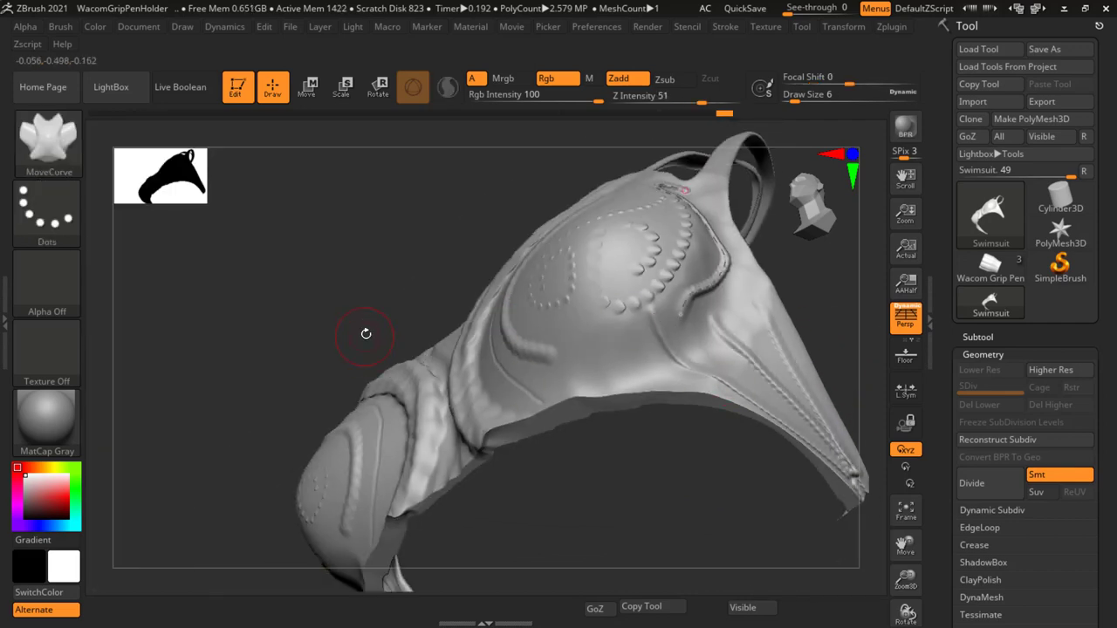
scroll(436, 369, up, 3)
scroll(439, 369, up, 3)
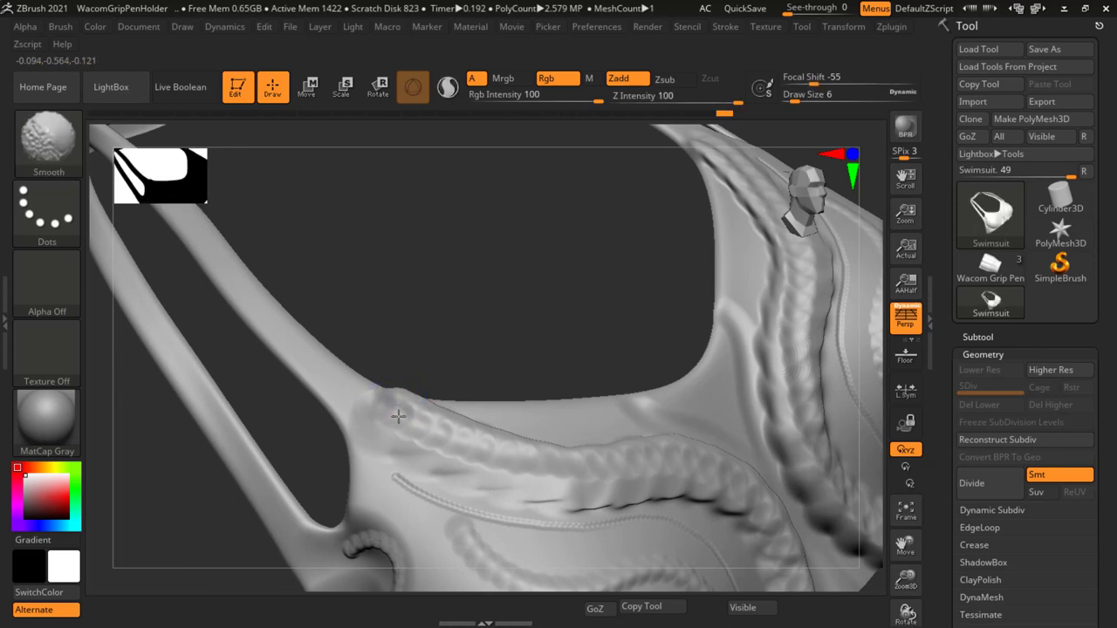
mouse_move(349, 323)
shift+mouse_down()
mouse_move(394, 379)
mouse_move(374, 419)
mouse_move(384, 427)
shift+mouse_up()
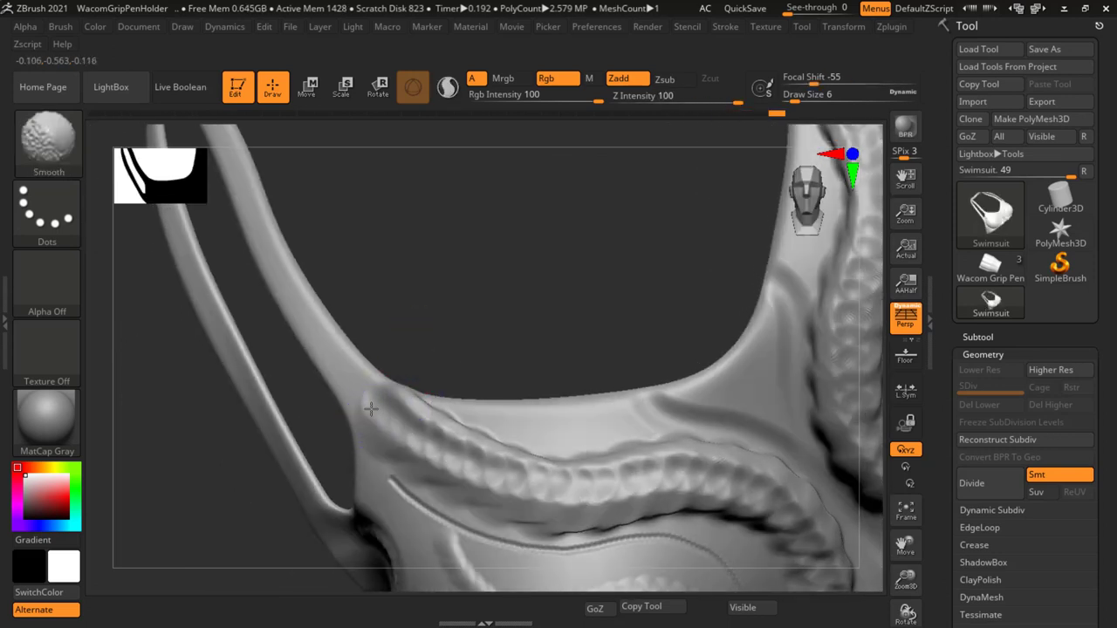
mouse_move(548, 387)
mouse_down()
mouse_move(545, 289)
mouse_move(569, 270)
mouse_up()
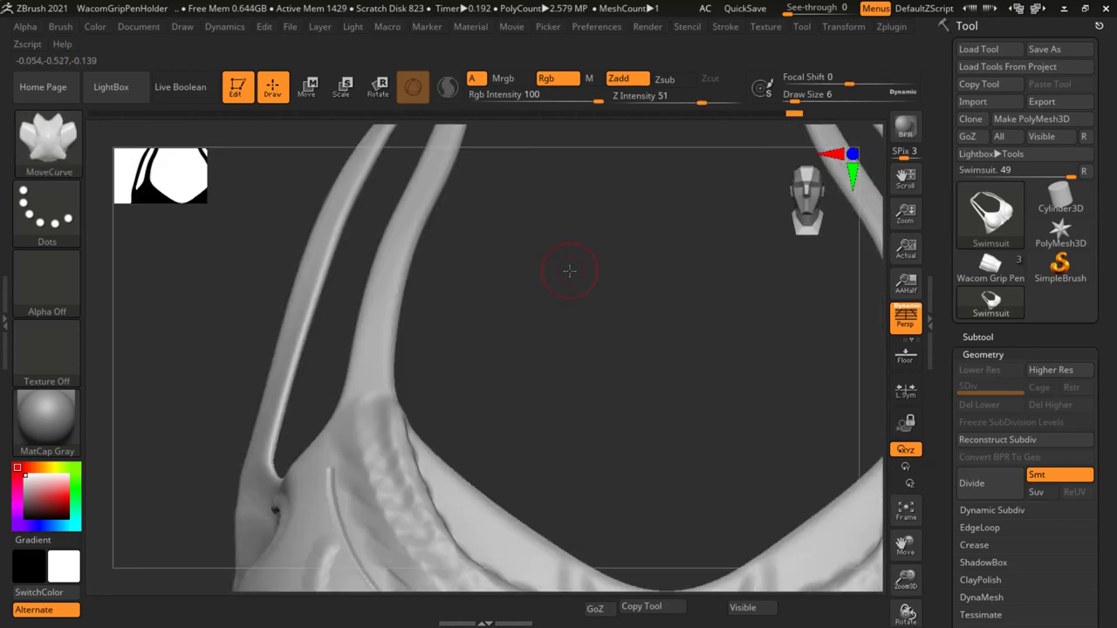
key(f)
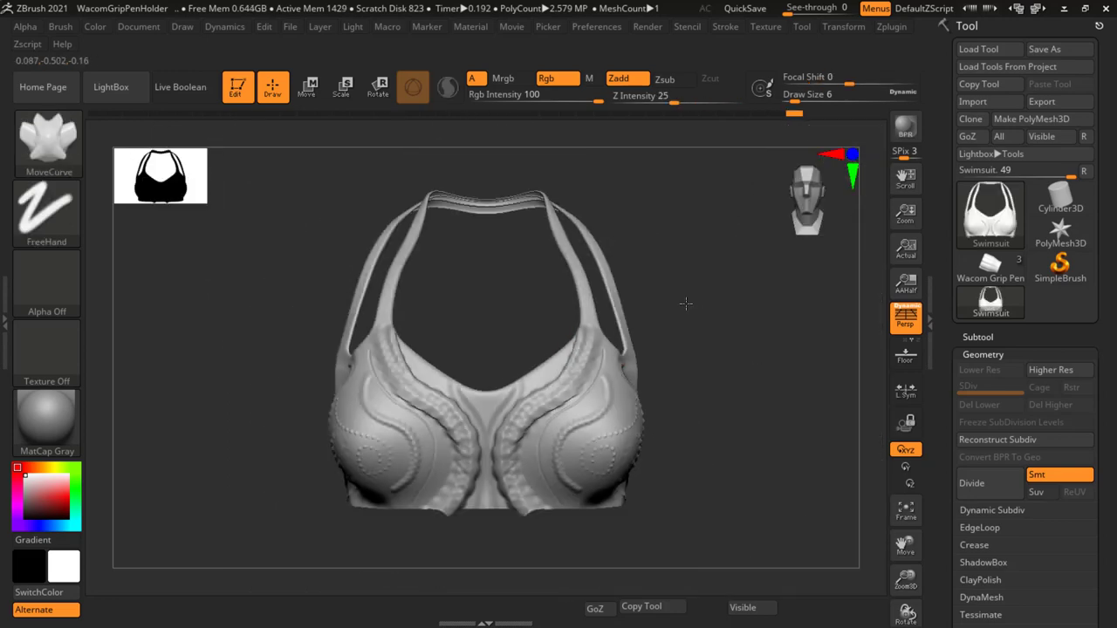
mouse_move(747, 349)
mouse_down()
mouse_move(771, 314)
mouse_move(781, 358)
mouse_move(746, 336)
mouse_move(567, 317)
mouse_move(540, 304)
mouse_up()
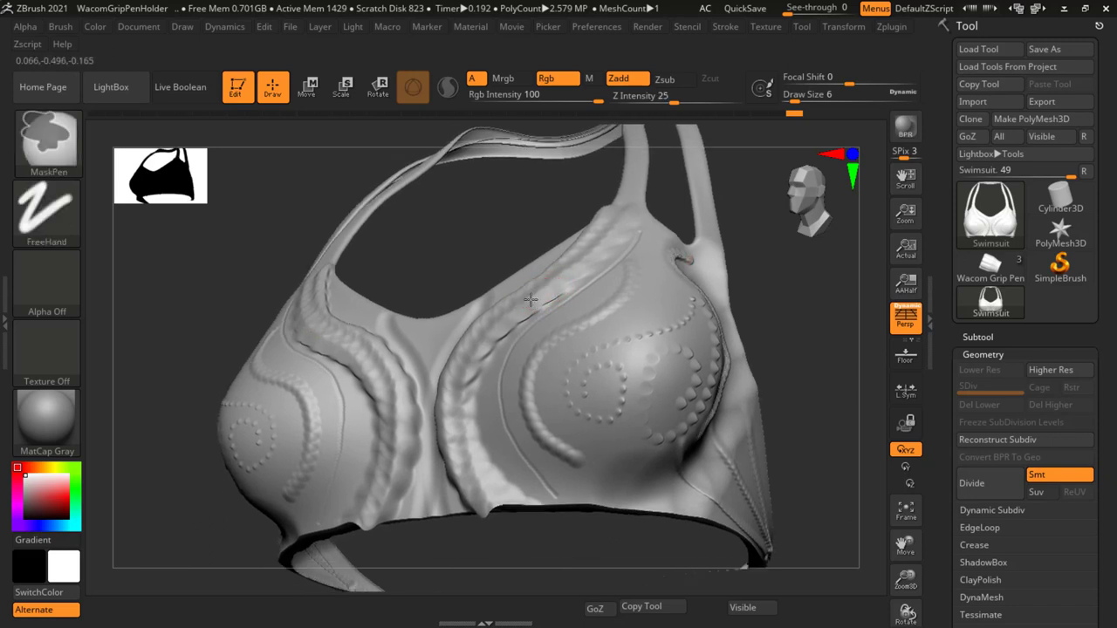